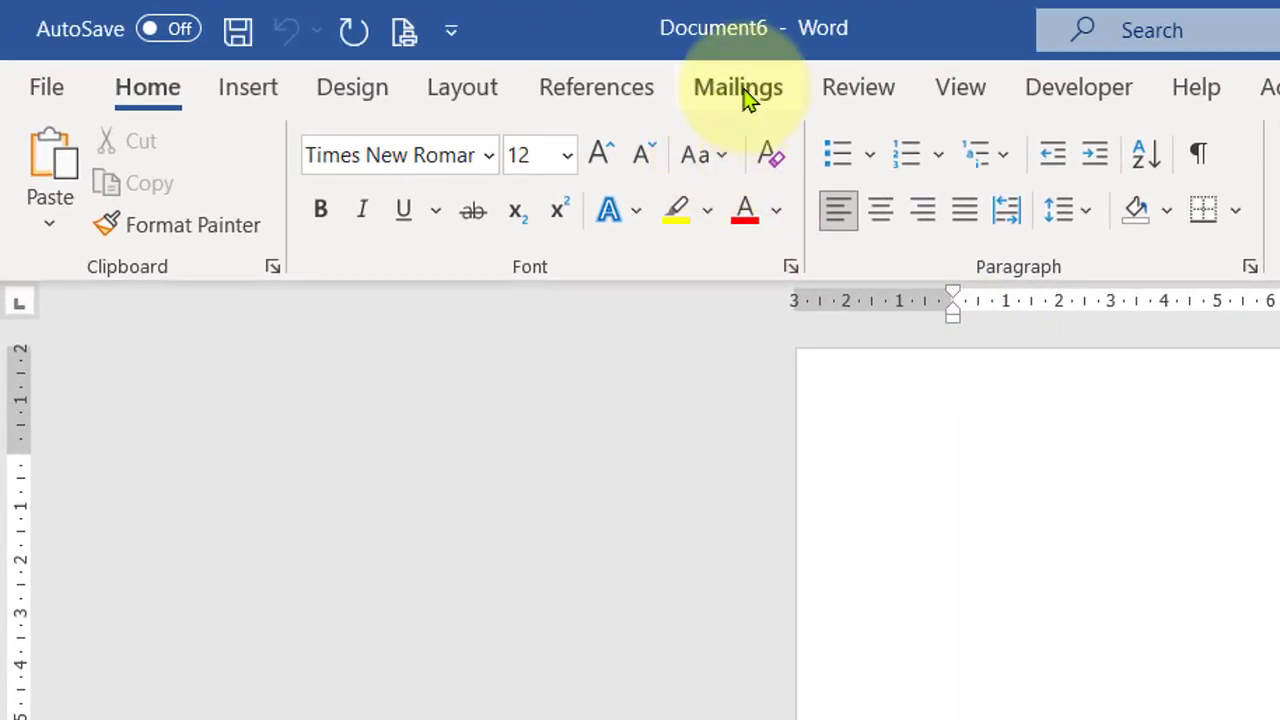
Step: Start a mail merge for labels
click(729, 98)
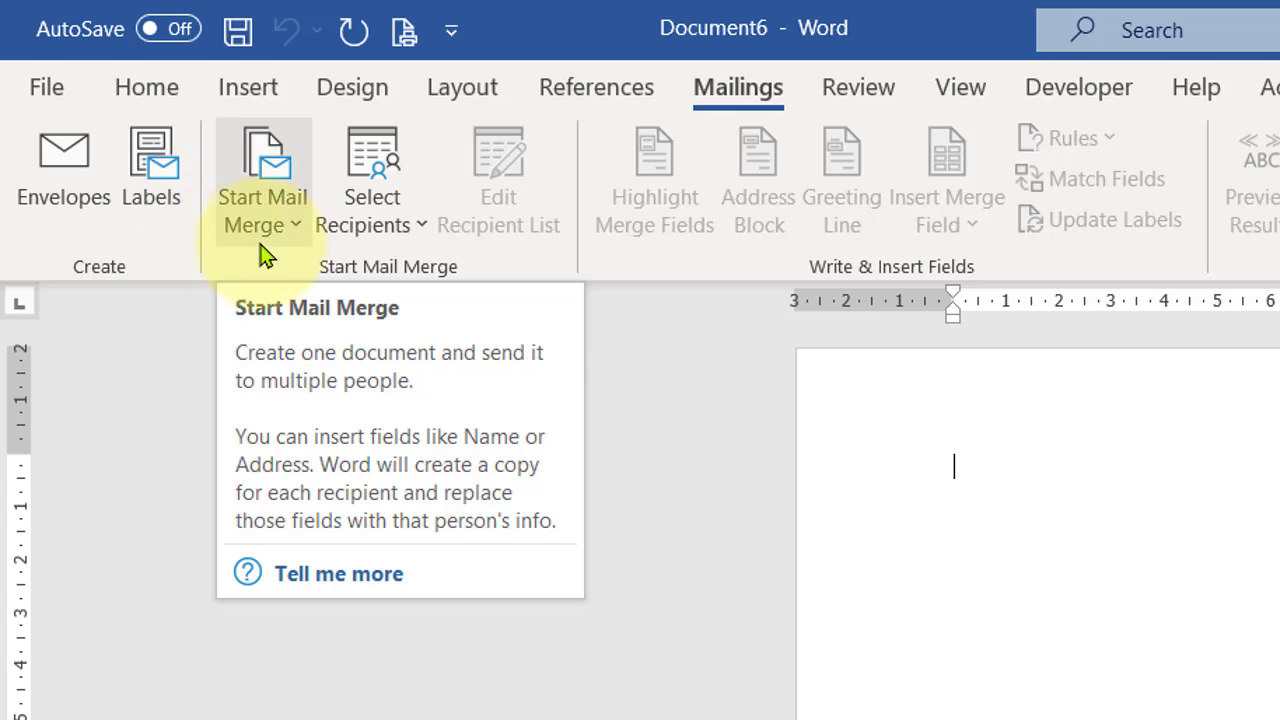
click(296, 226)
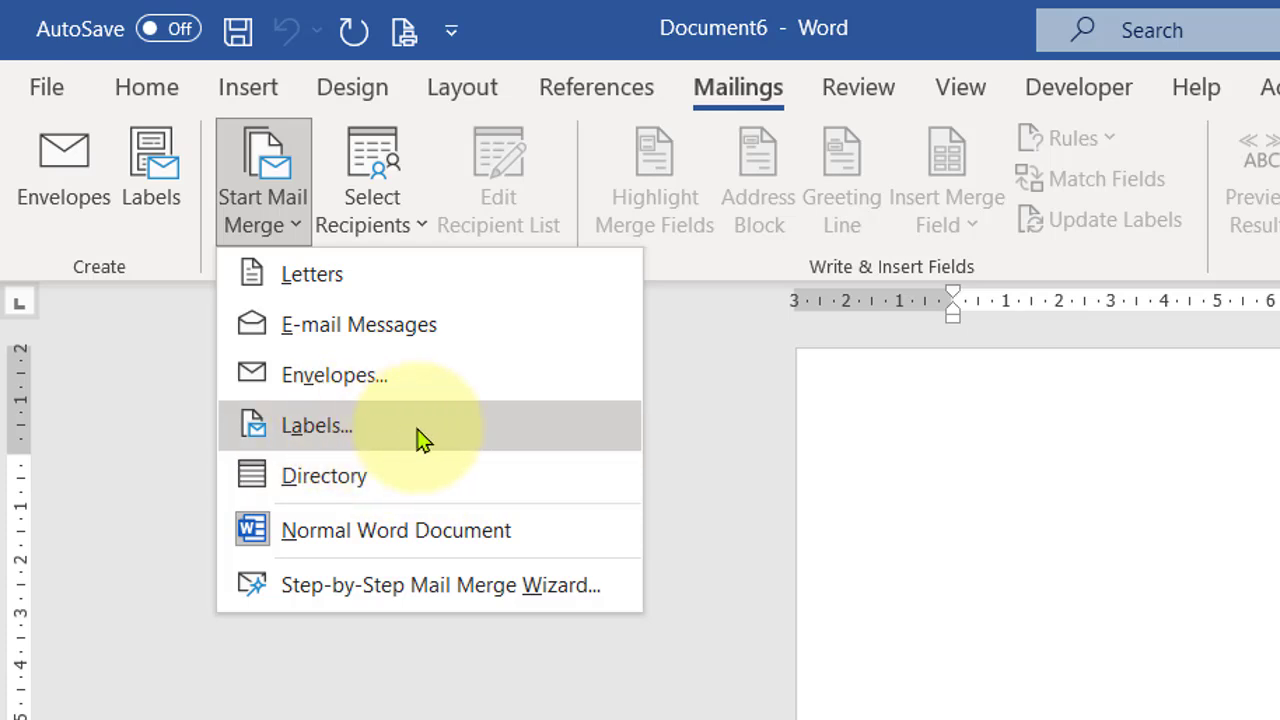
click(481, 437)
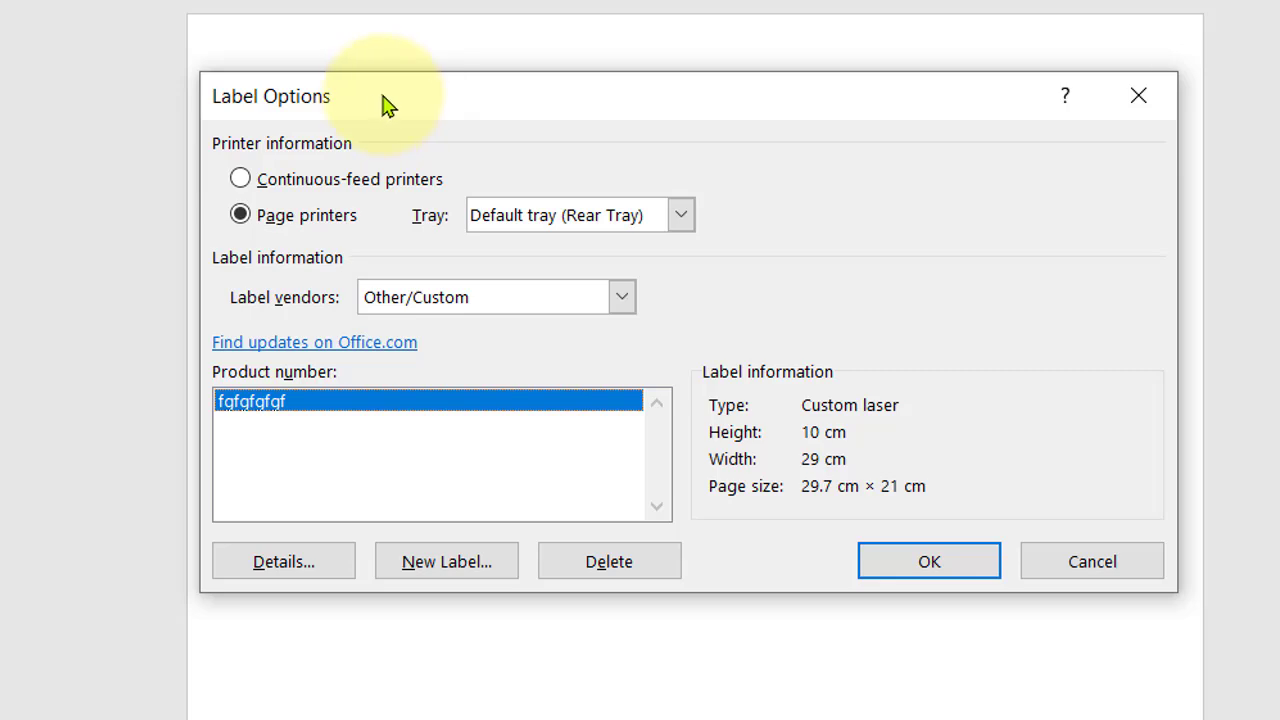
Step: Open the label details and rename the custom label as ປ້າຍຊື່ຜູ້ເຂົ້າຮ່ວມ
click(494, 577)
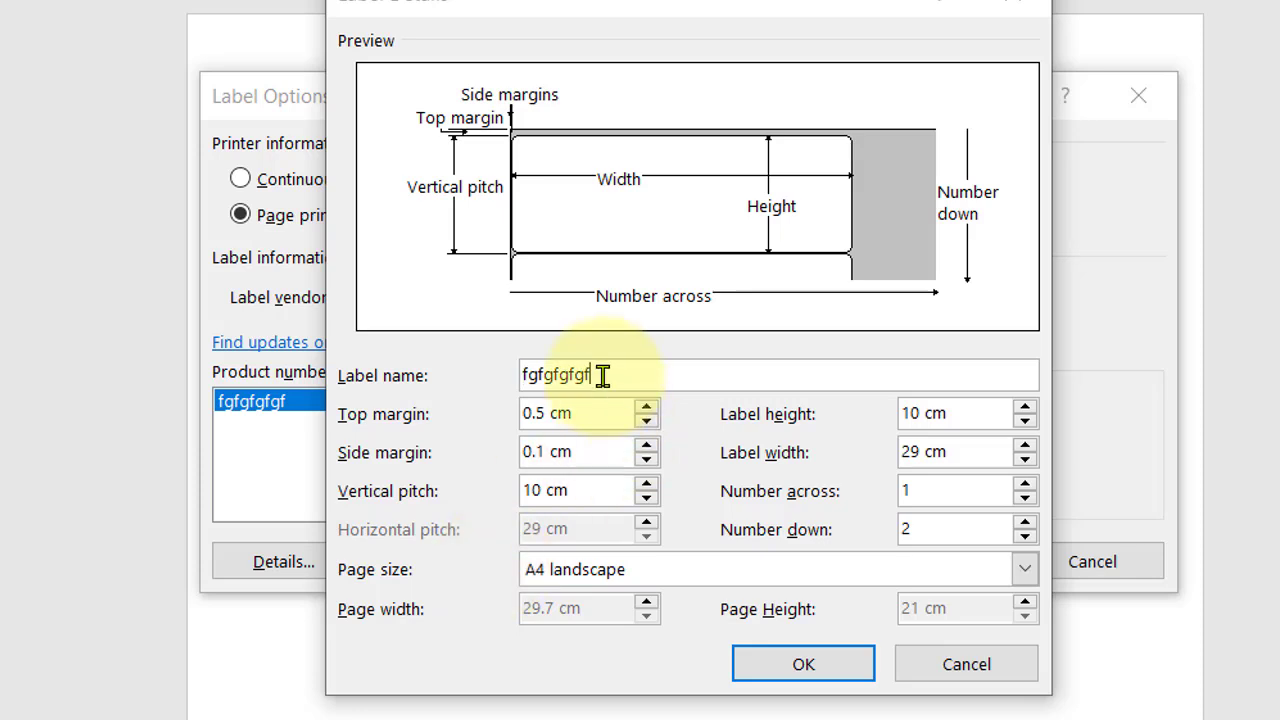
drag(600, 375, 380, 385)
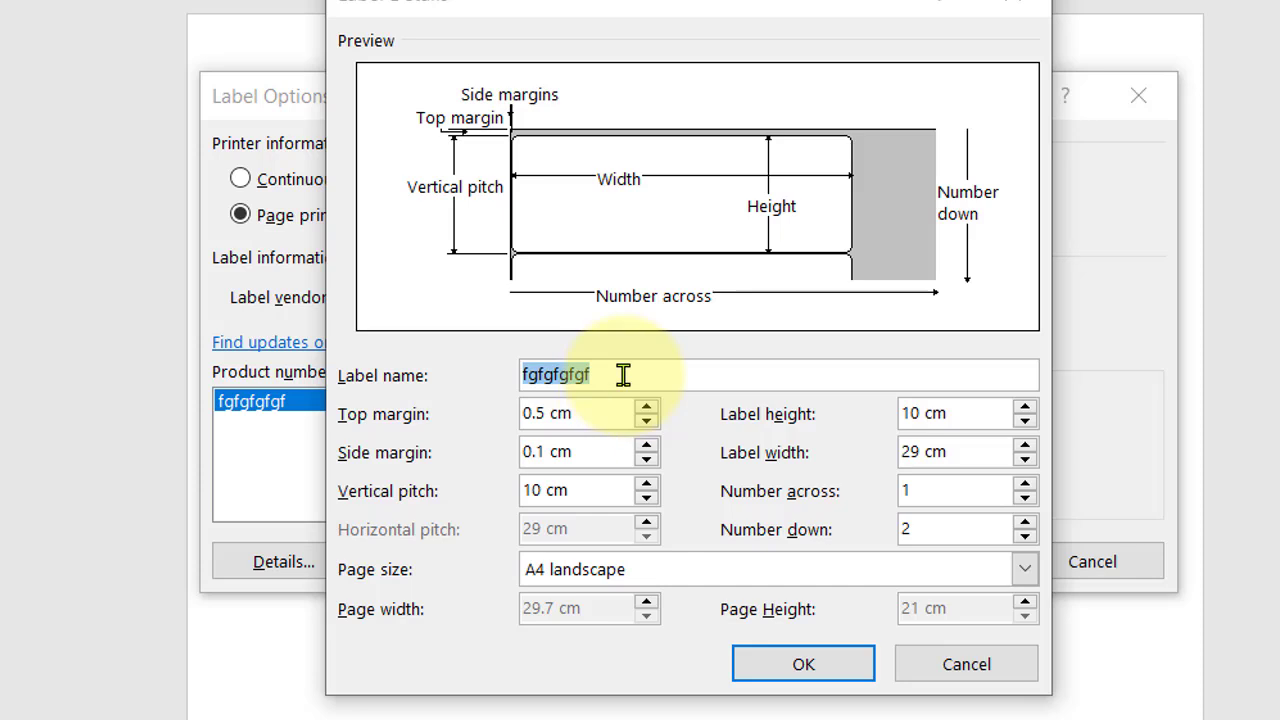
text(ป้าย)
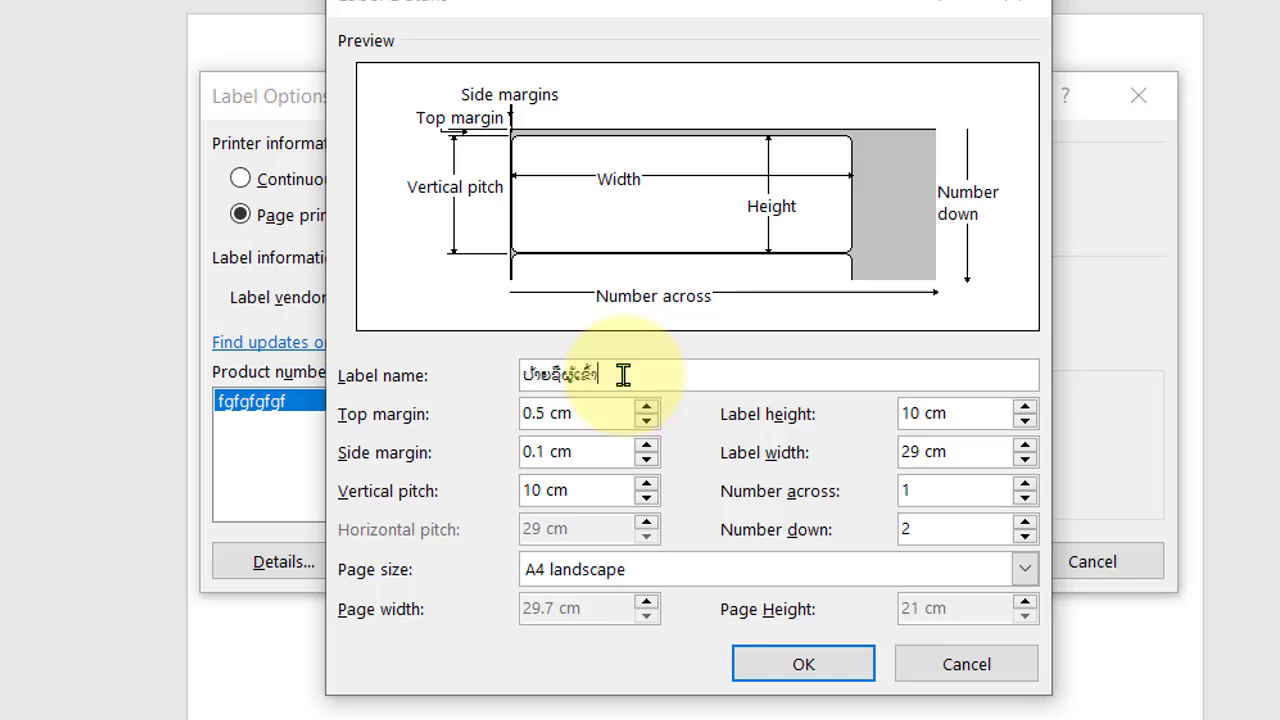
text(ມ)
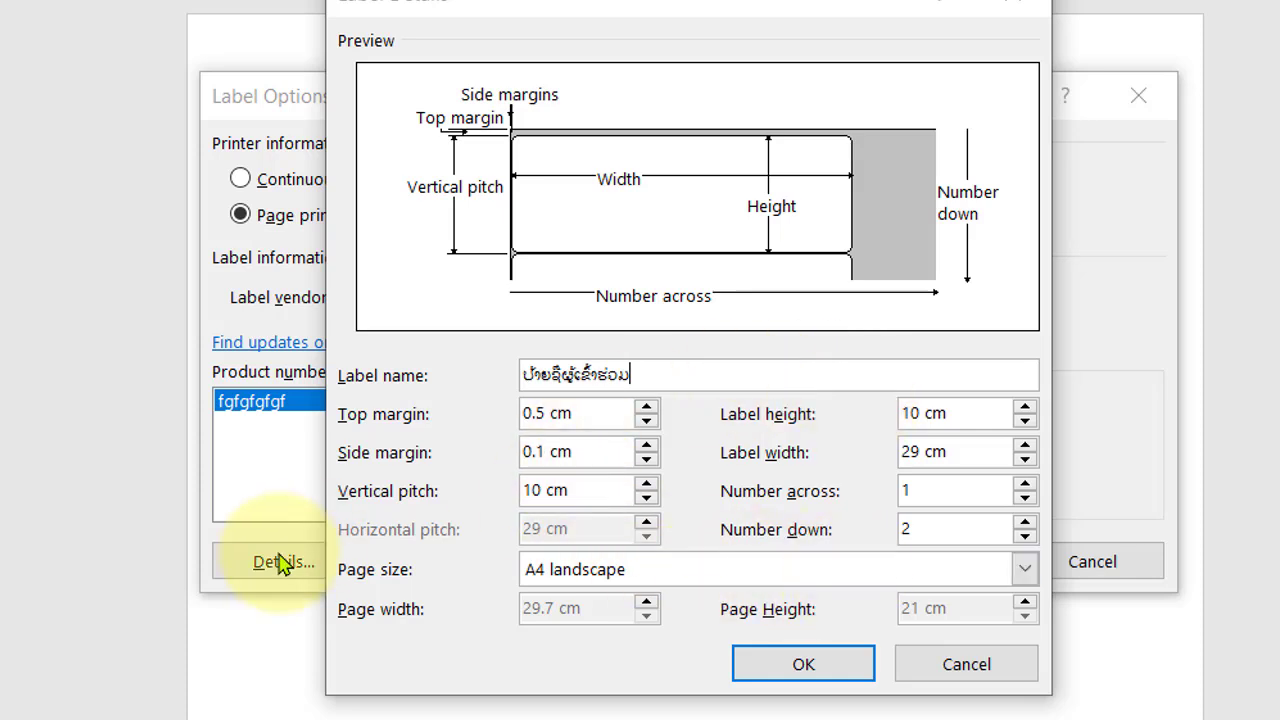
Step: Set the label page size to A4 landscape and confirm the label details and label options
click(791, 575)
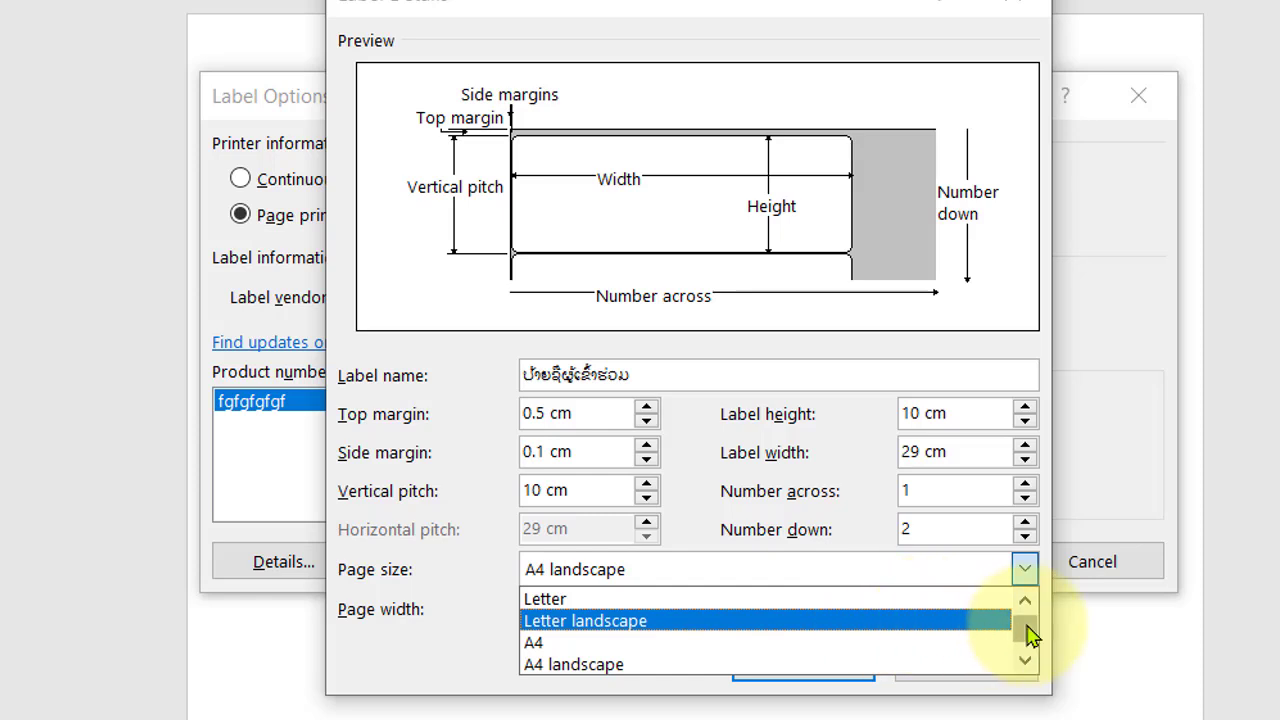
click(585, 668)
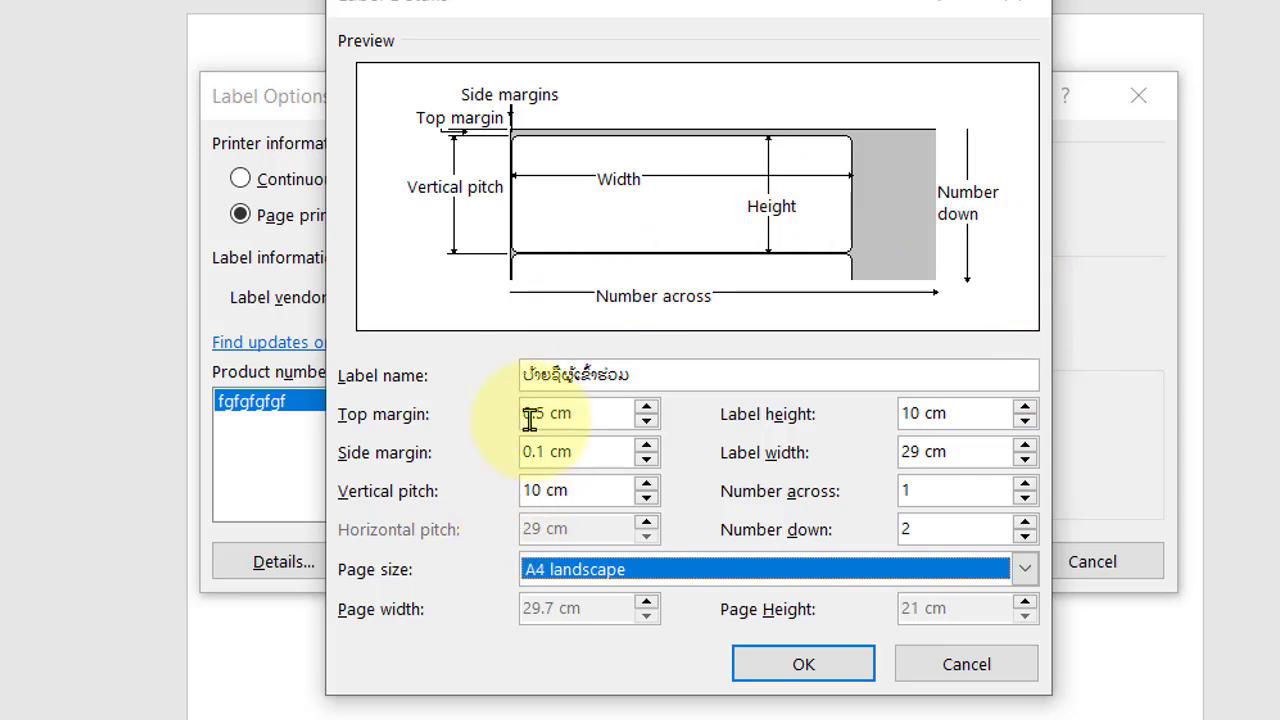
click(800, 666)
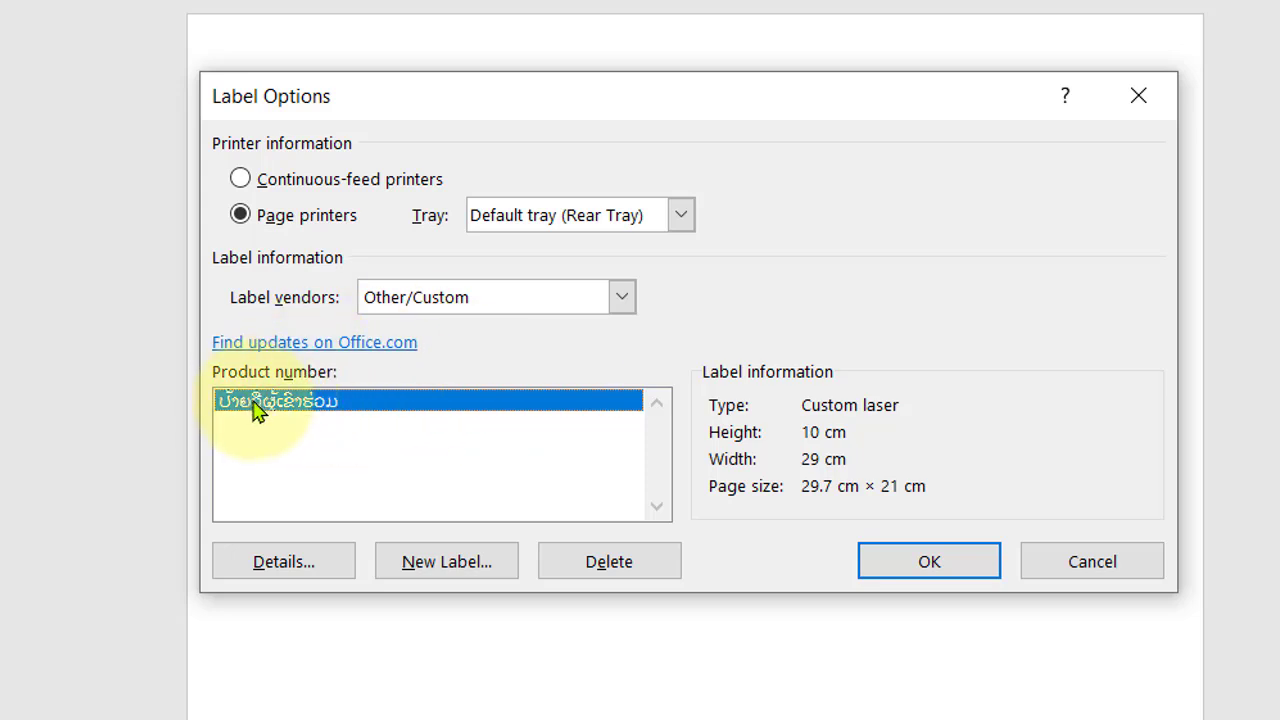
click(935, 562)
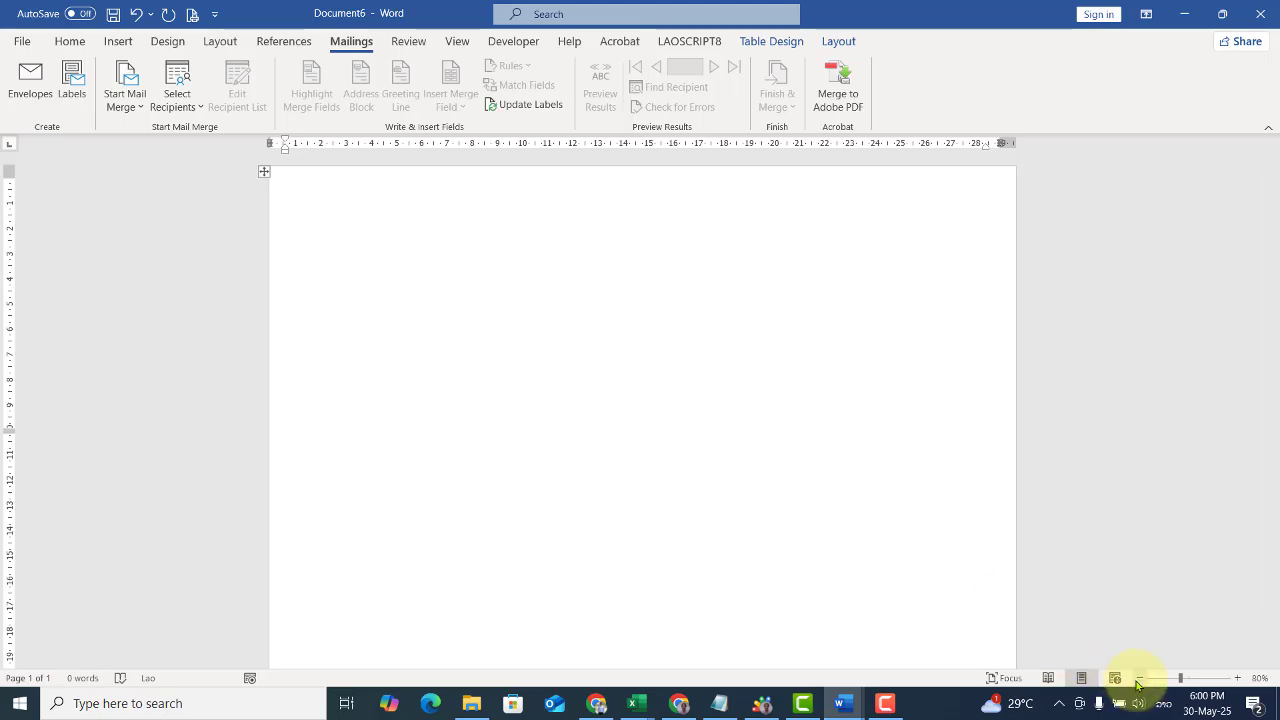
Step: Select the whole label table and apply All Borders to it
click(1139, 678)
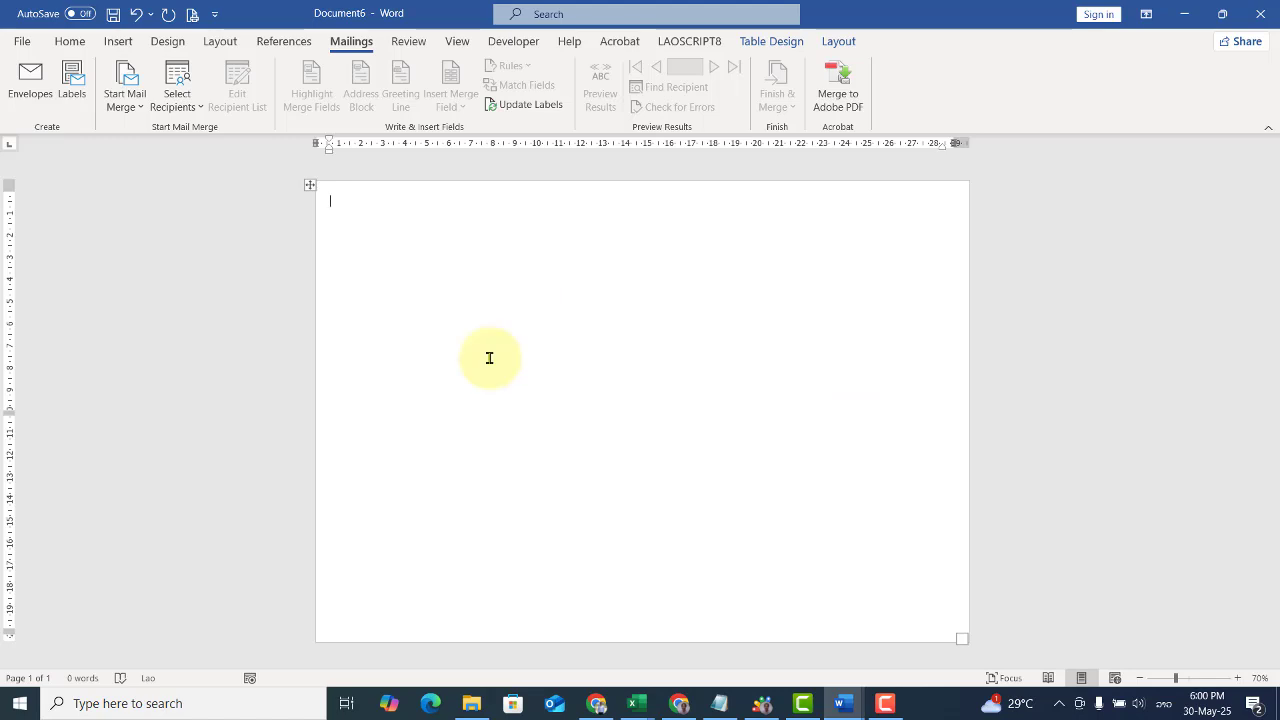
click(309, 187)
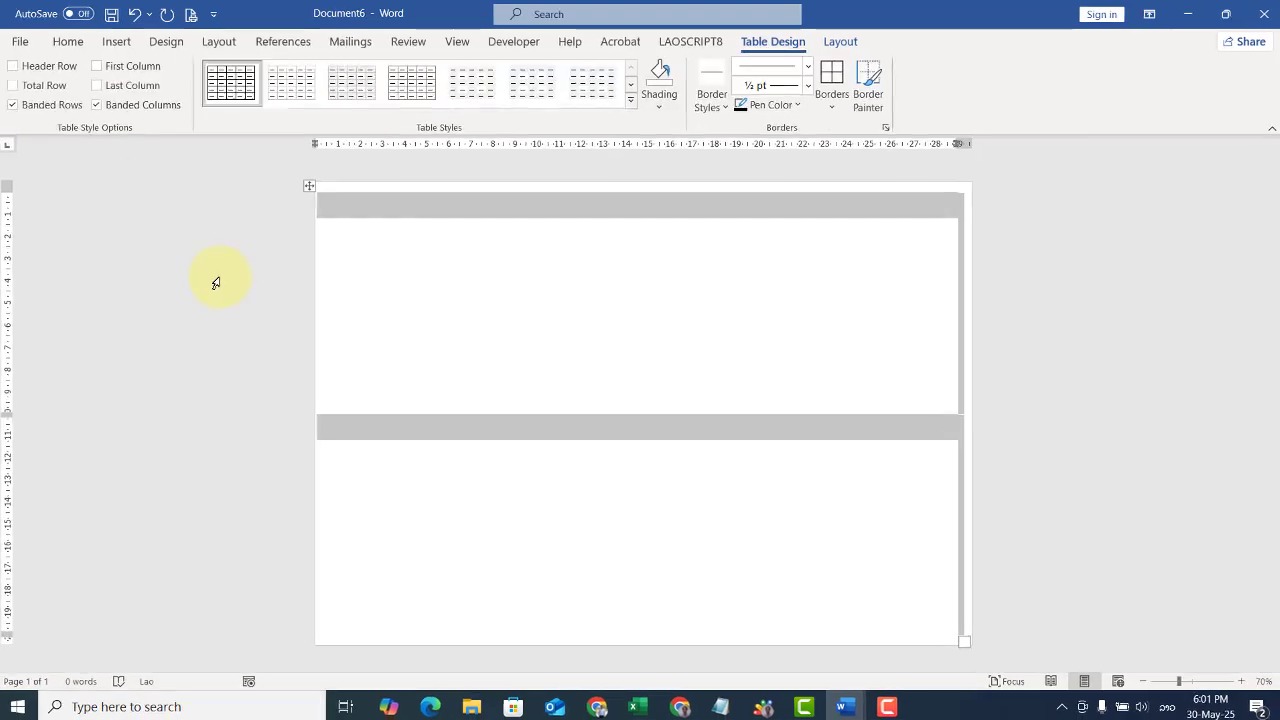
click(220, 278)
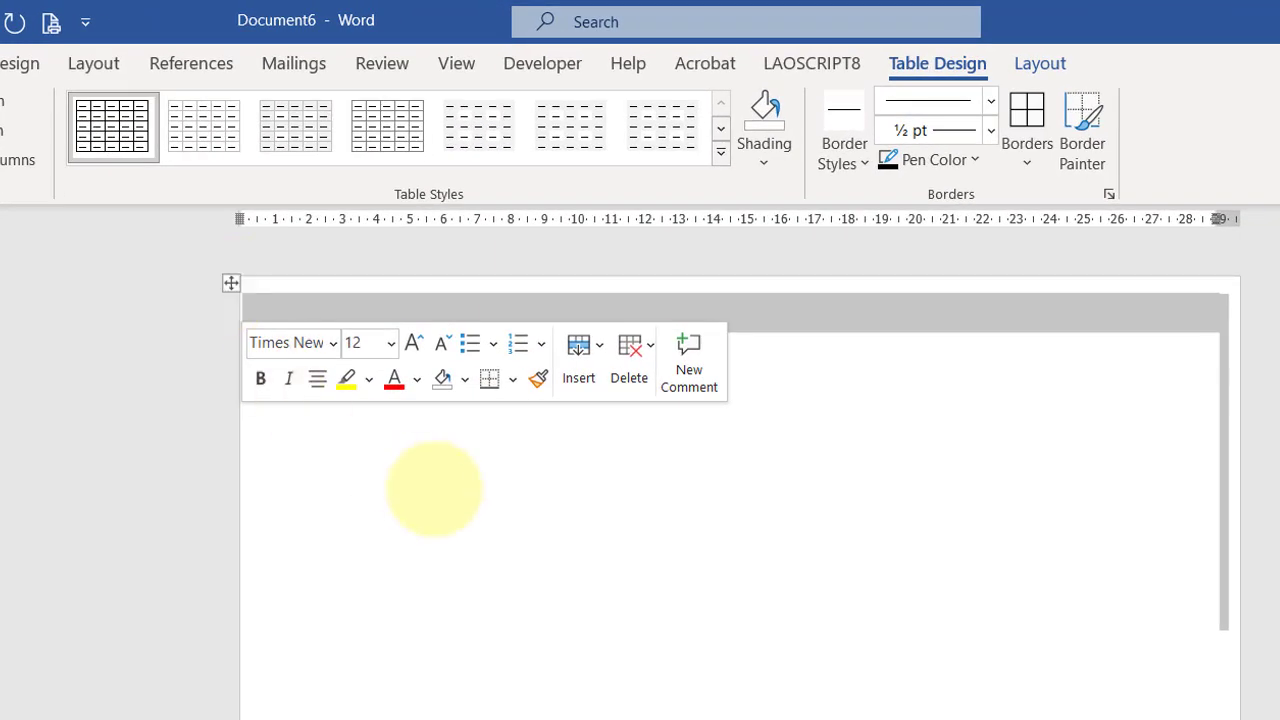
click(435, 488)
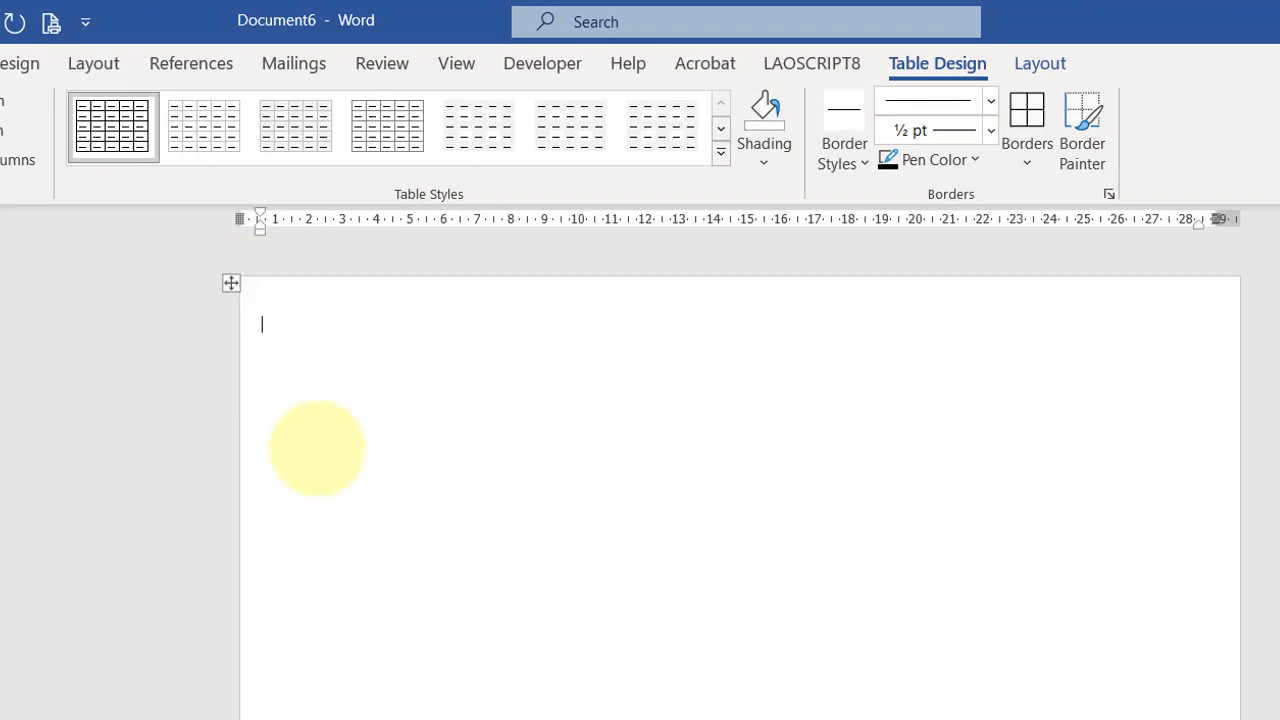
click(226, 283)
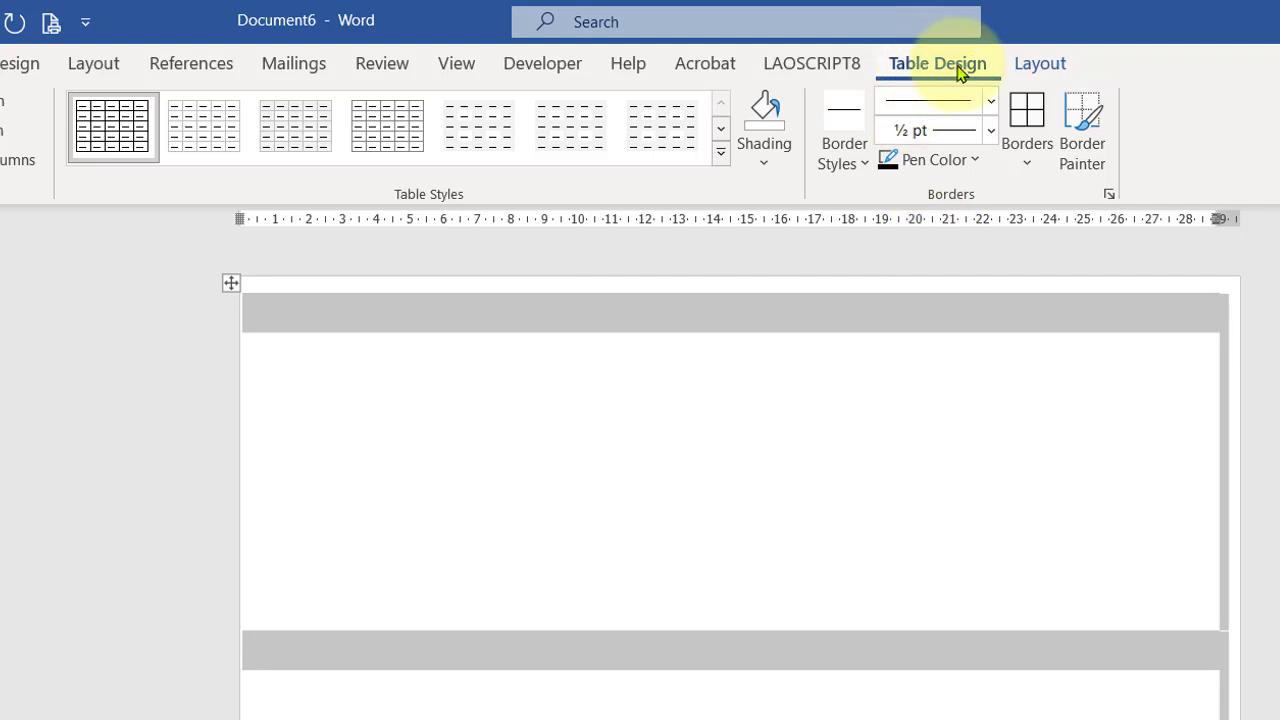
click(1029, 166)
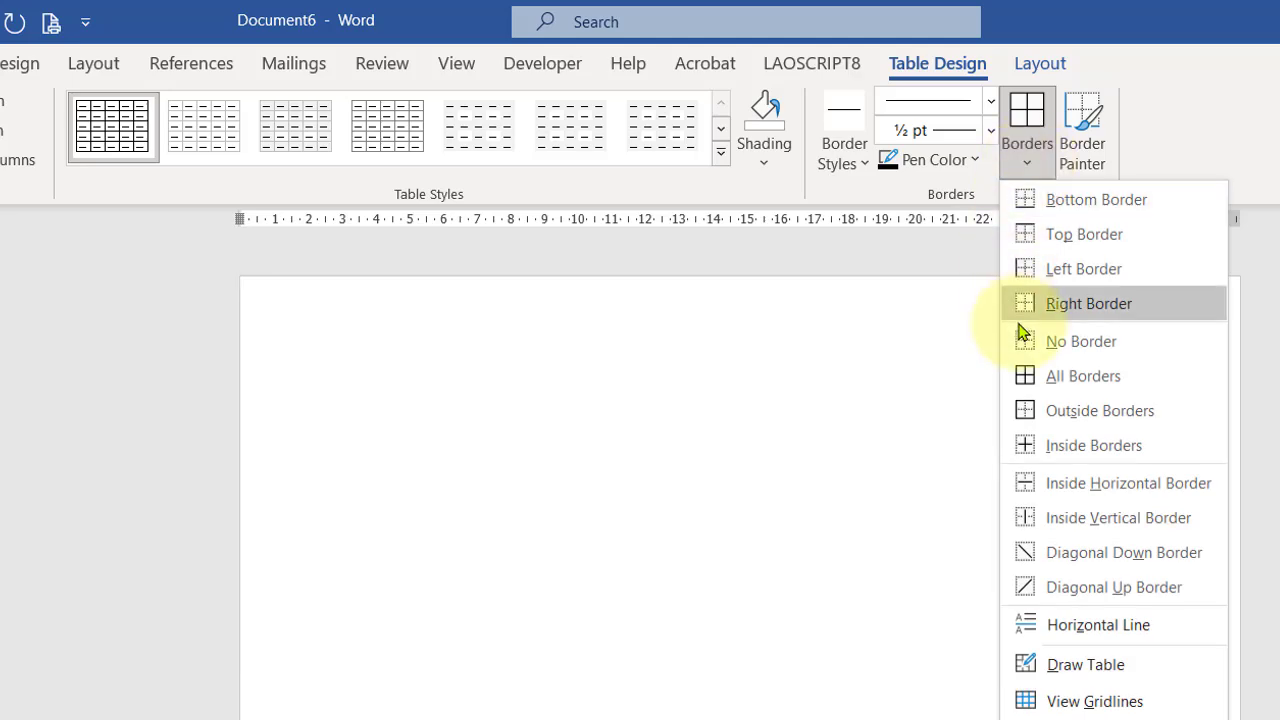
click(1083, 376)
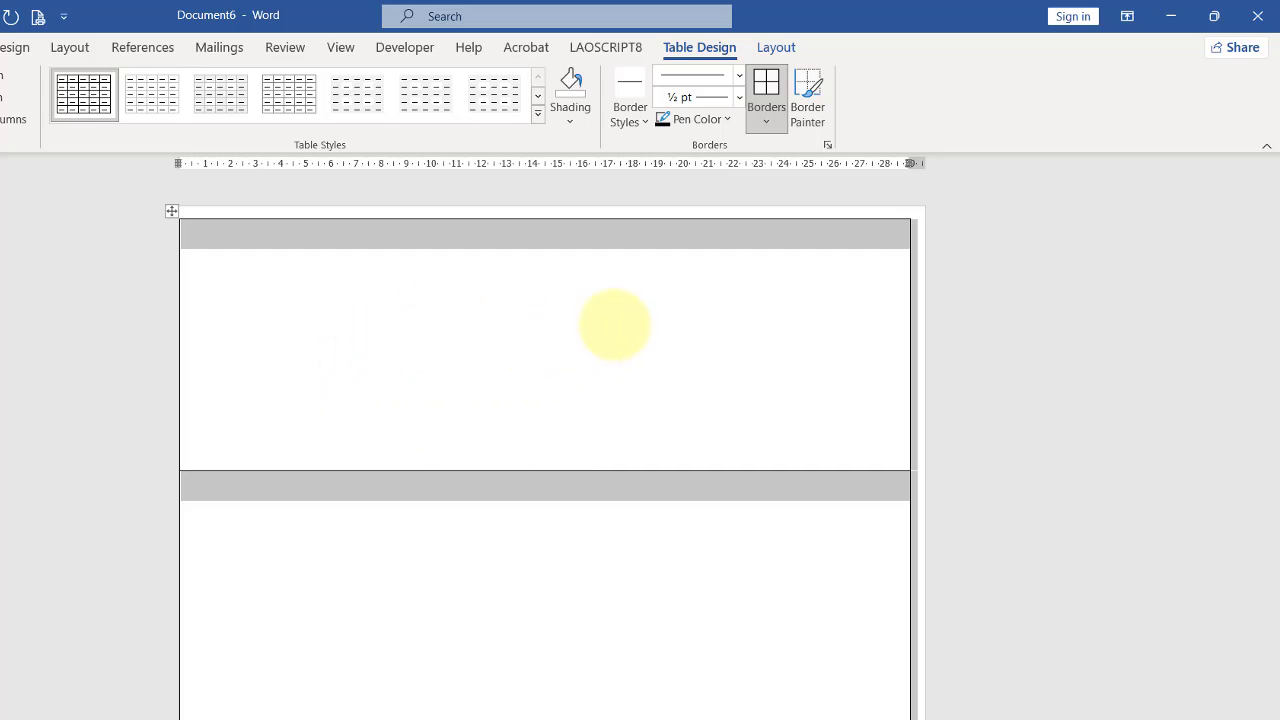
click(614, 324)
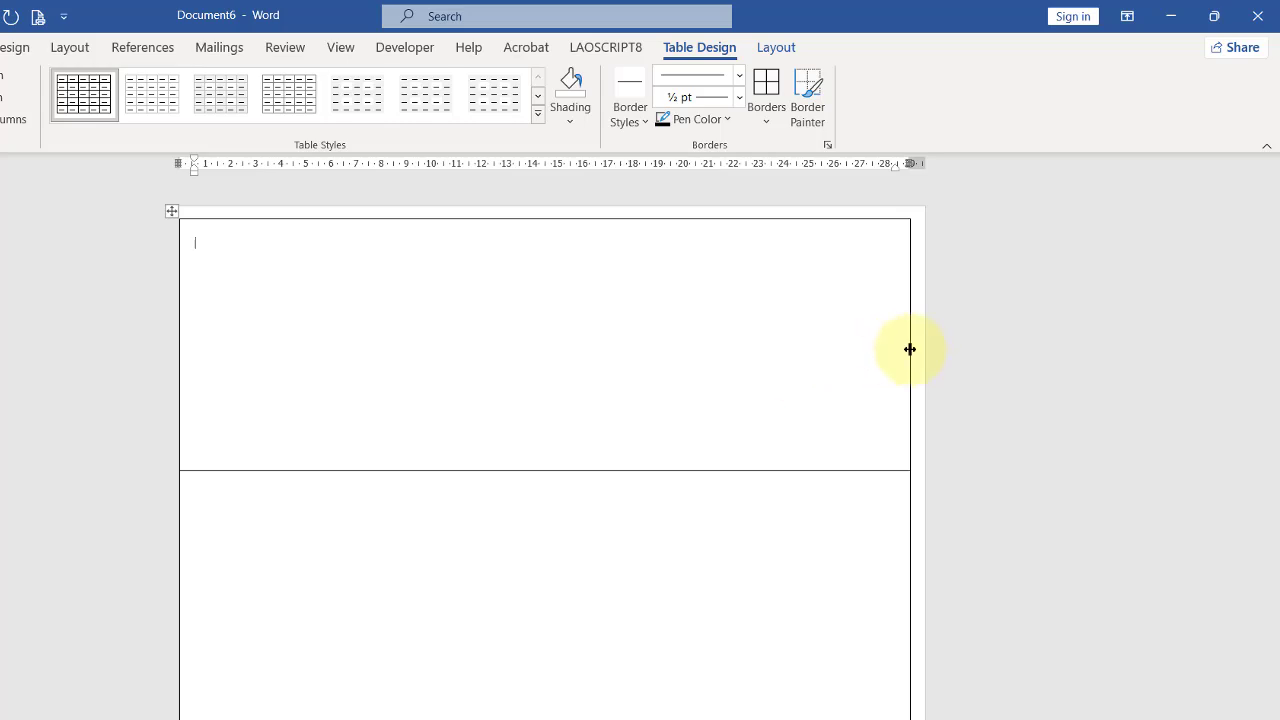
drag(910, 349, 924, 350)
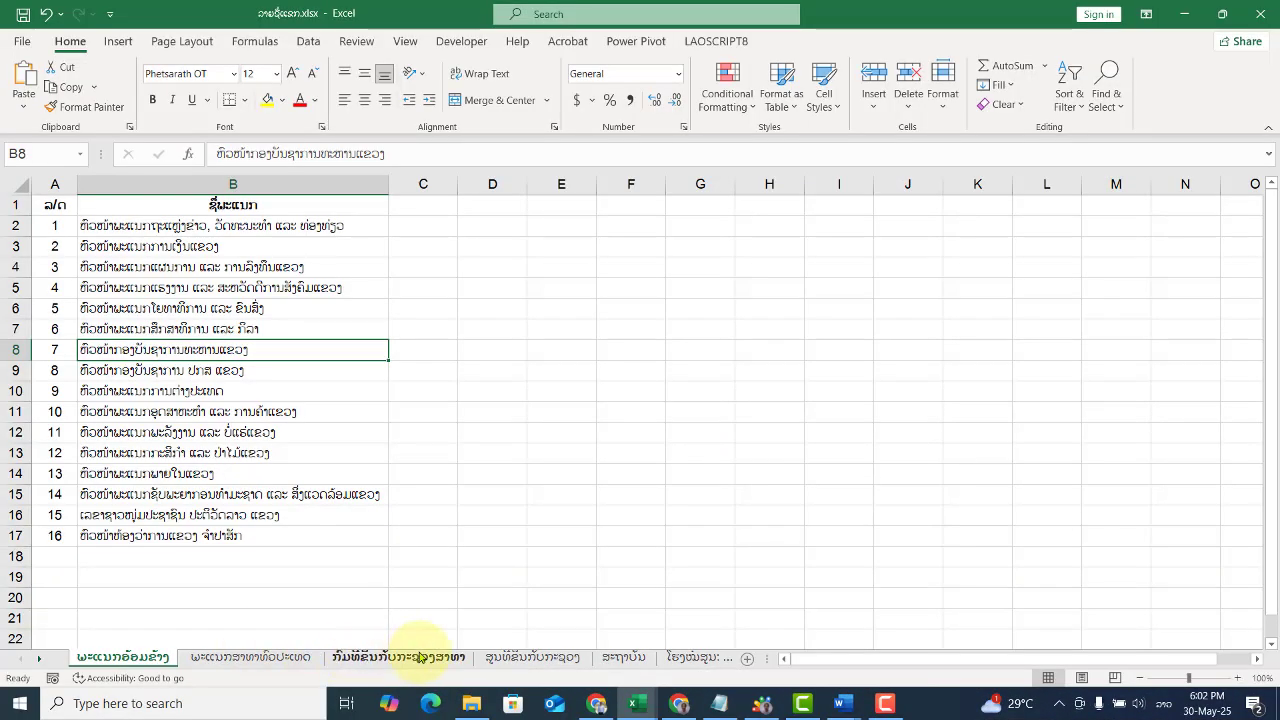
Step: Switch to Excel and review the department names listed in column B of the first worksheet
click(328, 425)
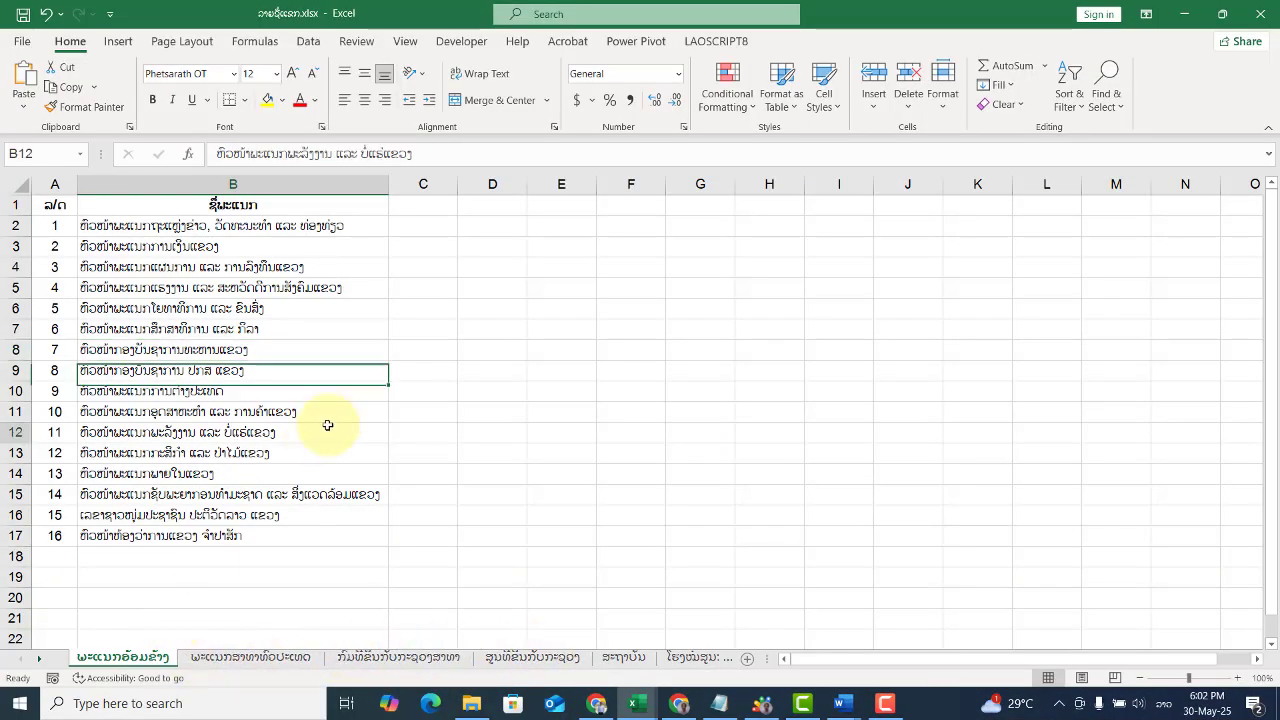
scroll(240, 396, up, 2)
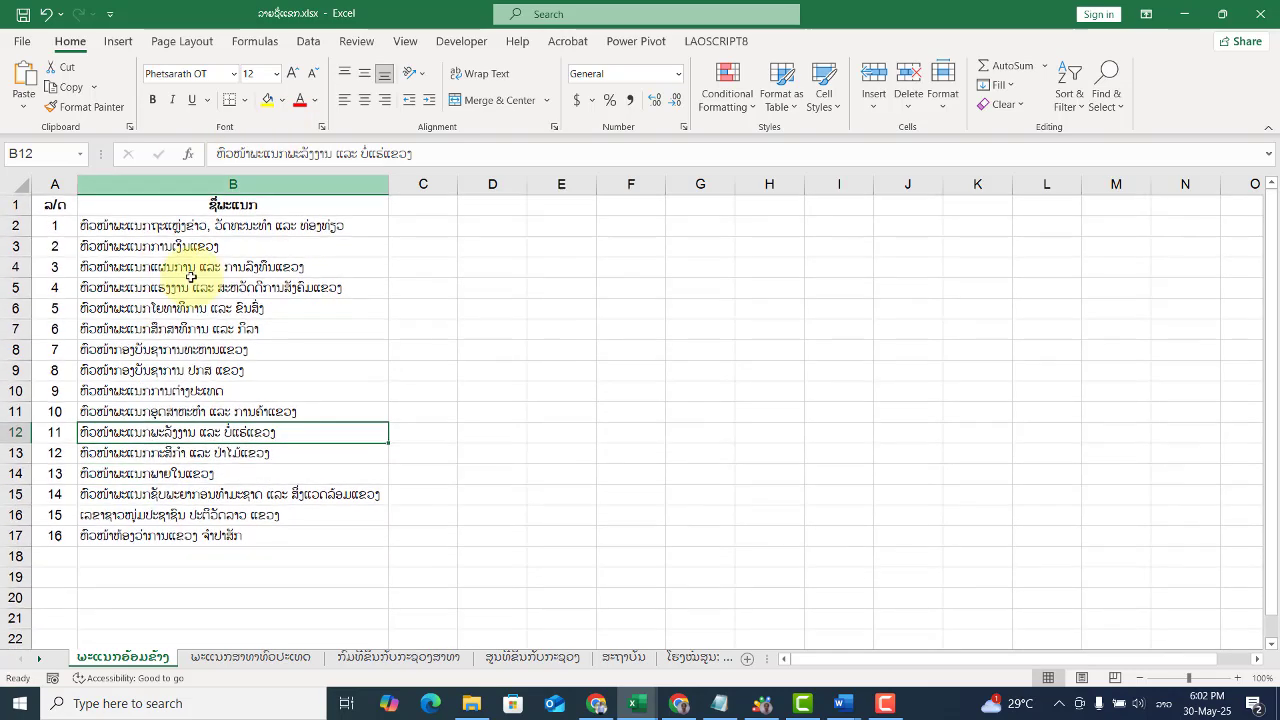
click(618, 332)
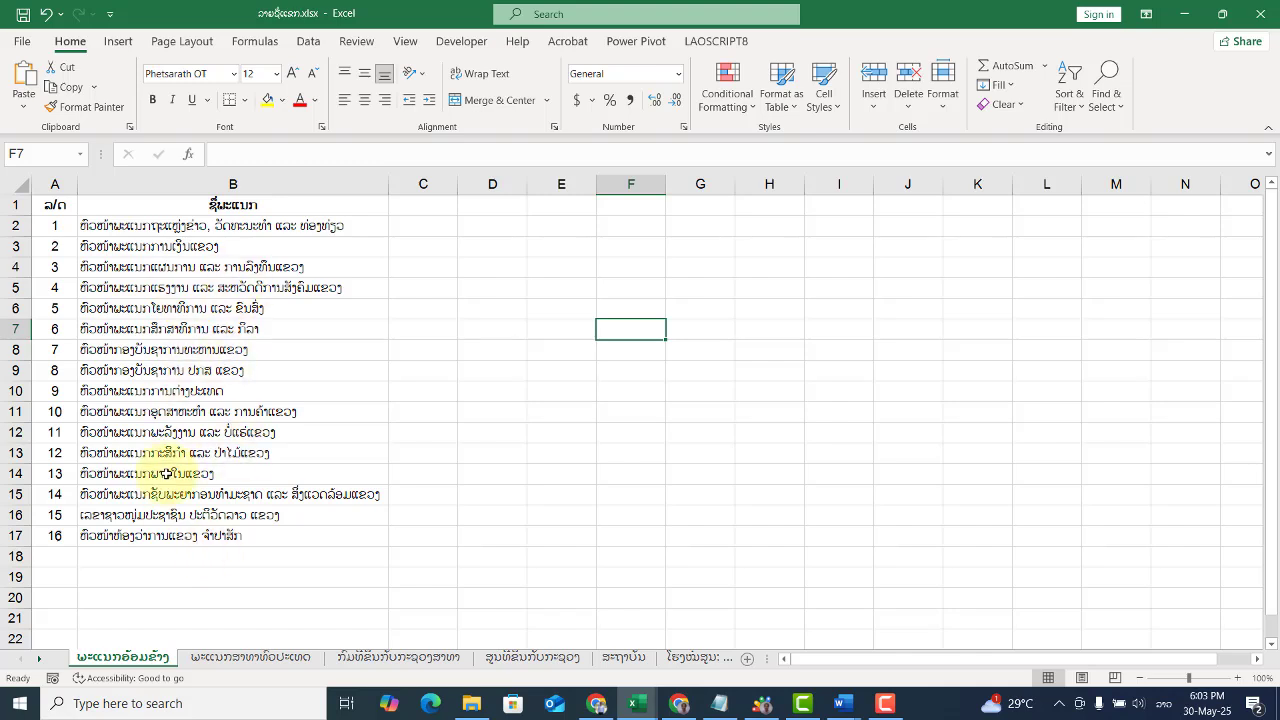
click(232, 349)
click(258, 287)
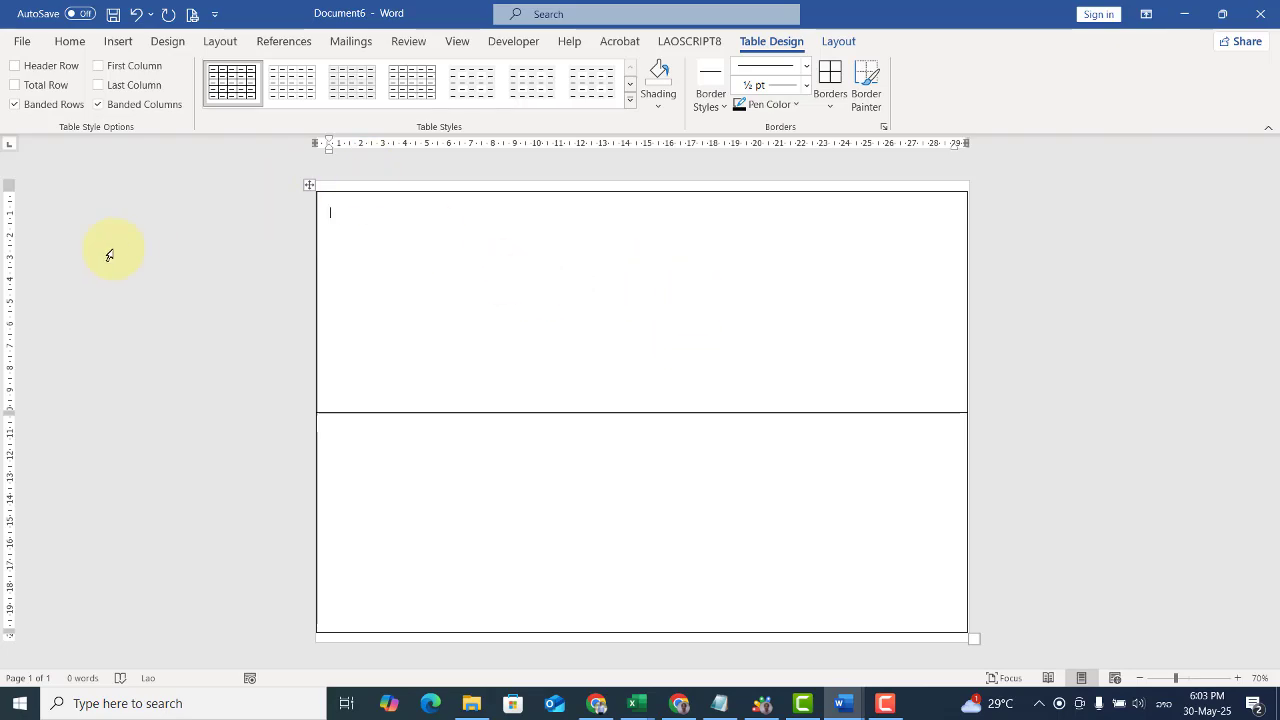
Step: Use the Desktop workbook ລາຍຊື່ແຂກ.xlsx as an existing recipient list, choosing its ພະແນກອ້ອມຂ້າງ$ sheet
click(351, 41)
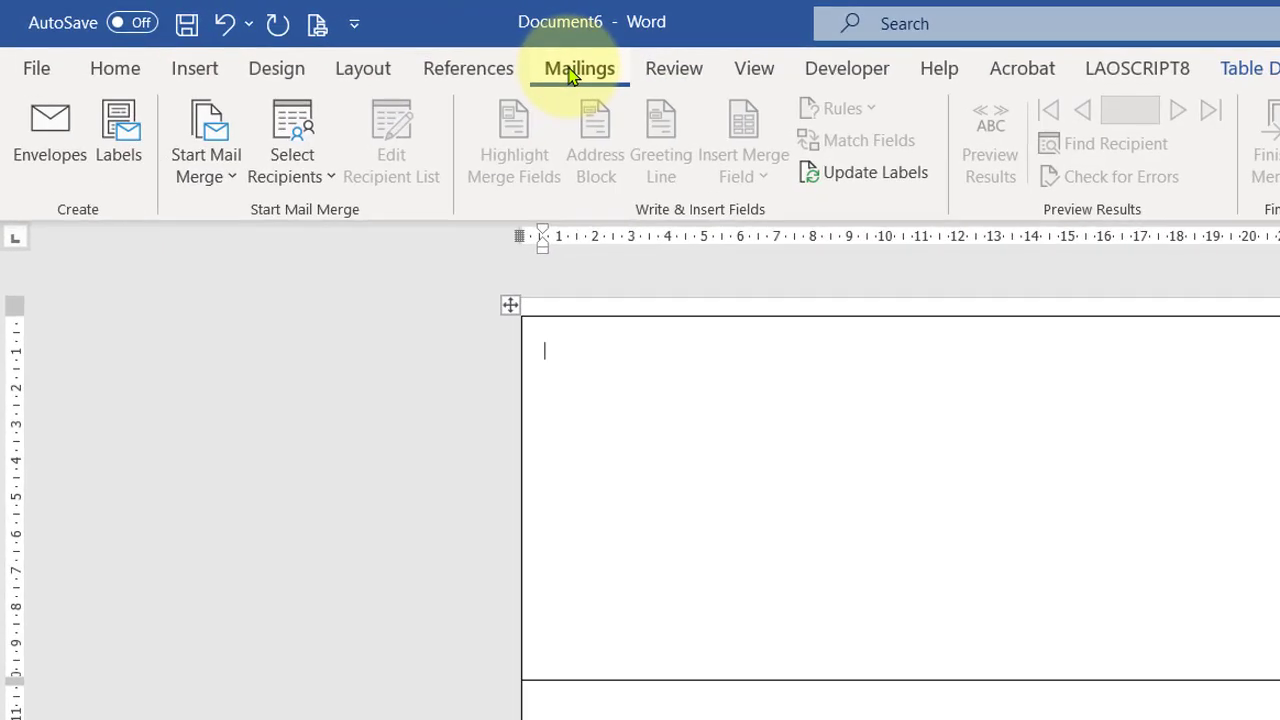
click(330, 180)
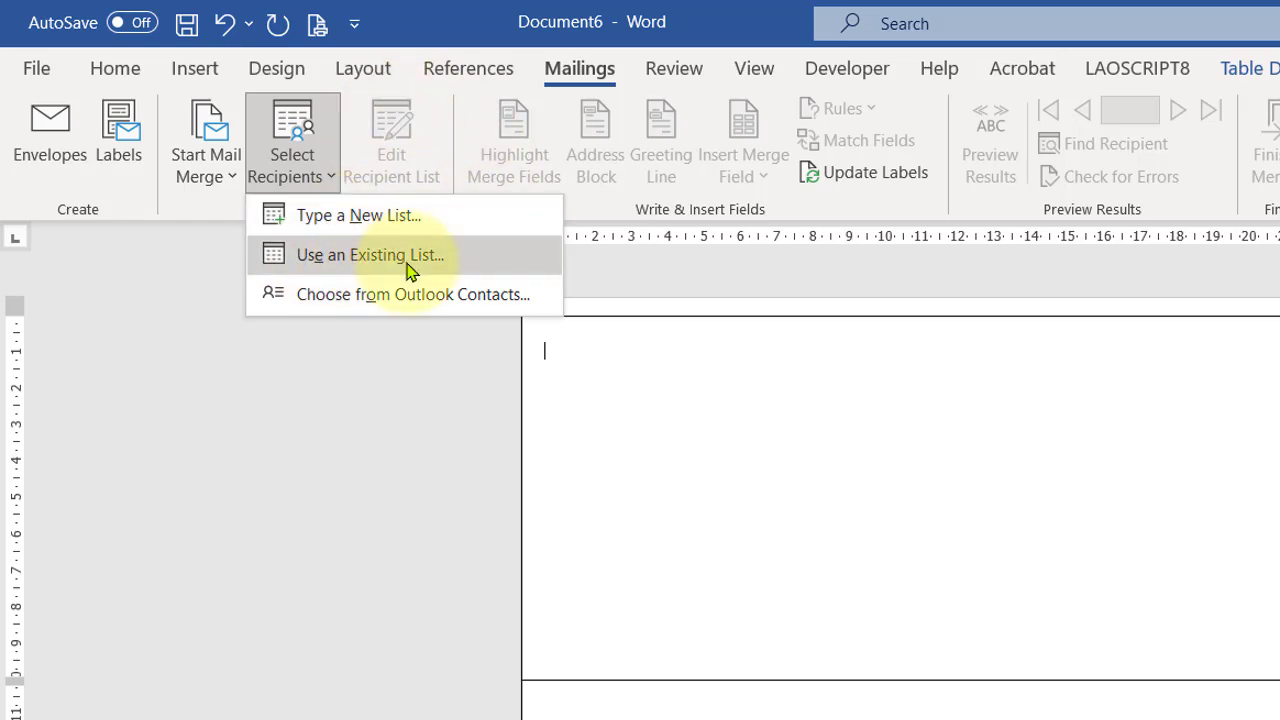
click(470, 265)
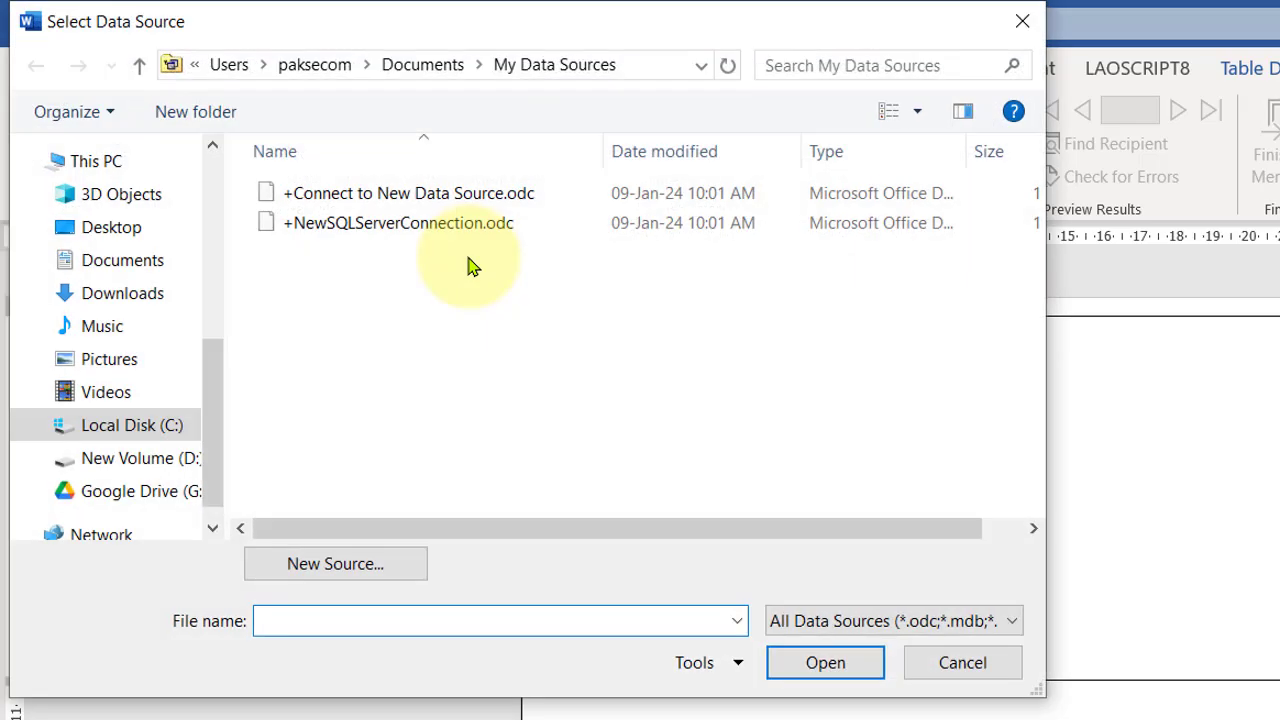
click(113, 228)
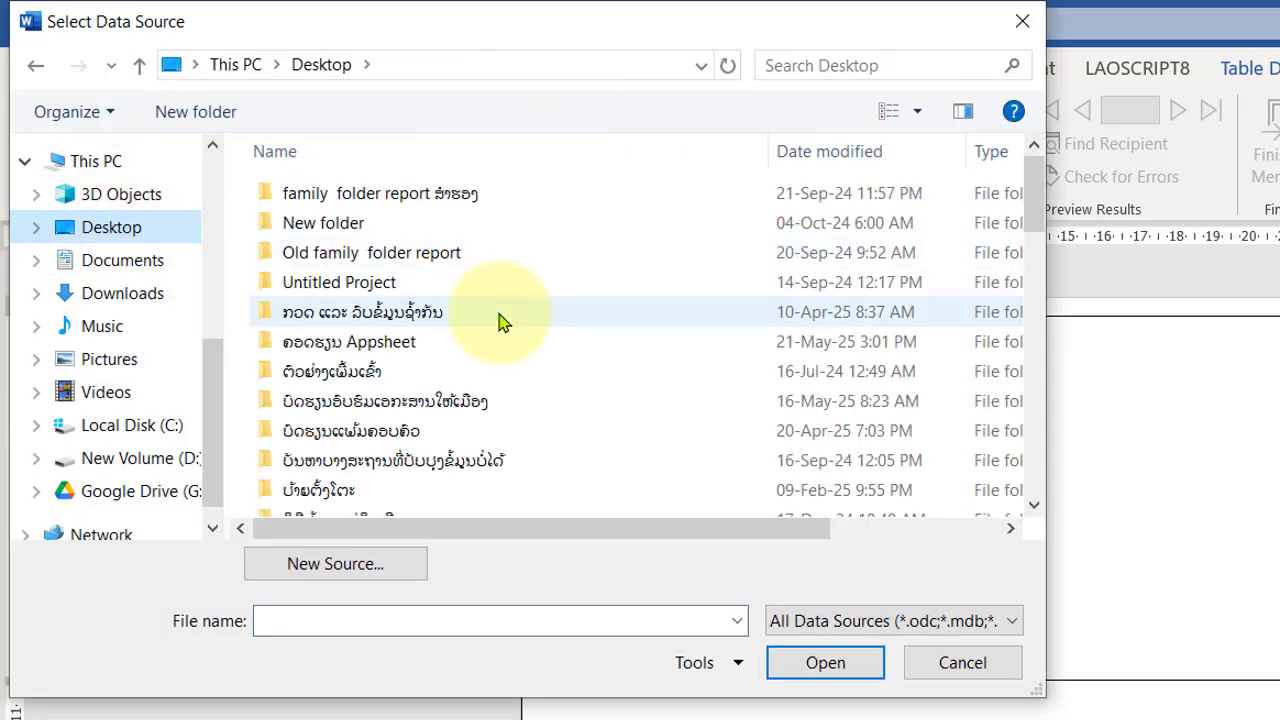
scroll(503, 322, down, 10)
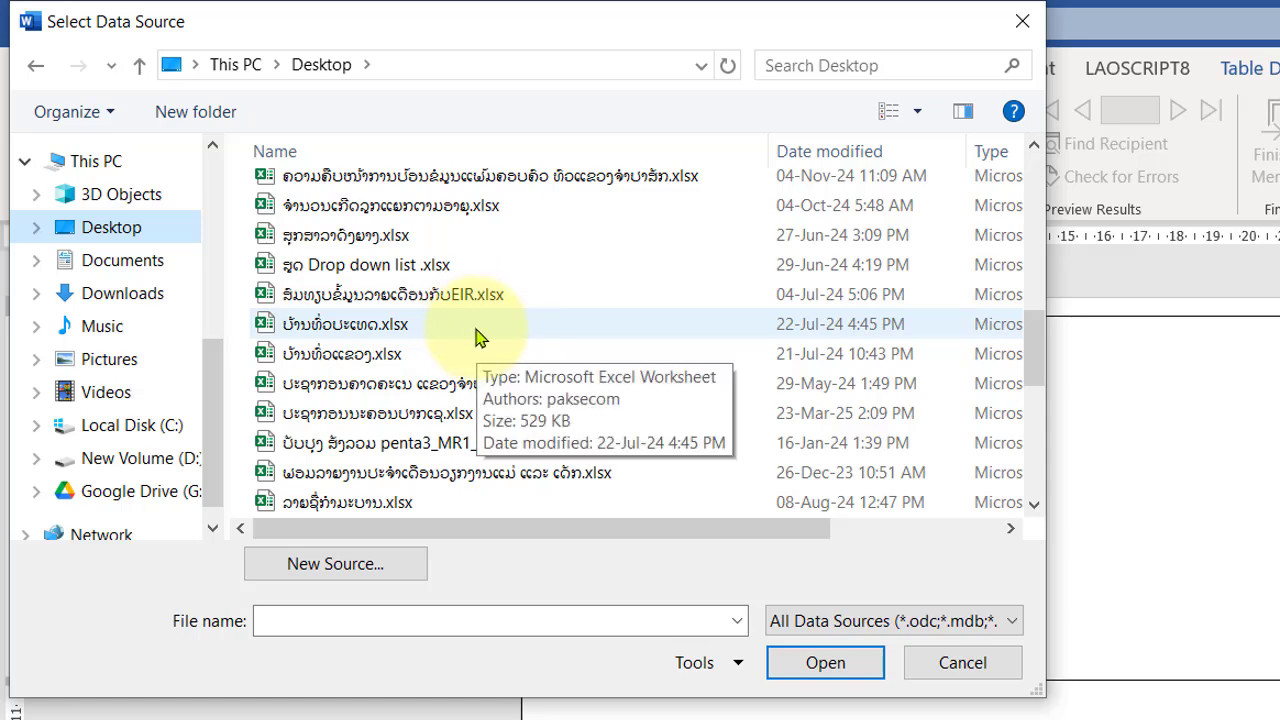
scroll(476, 337, down, 4)
scroll(476, 337, up, 2)
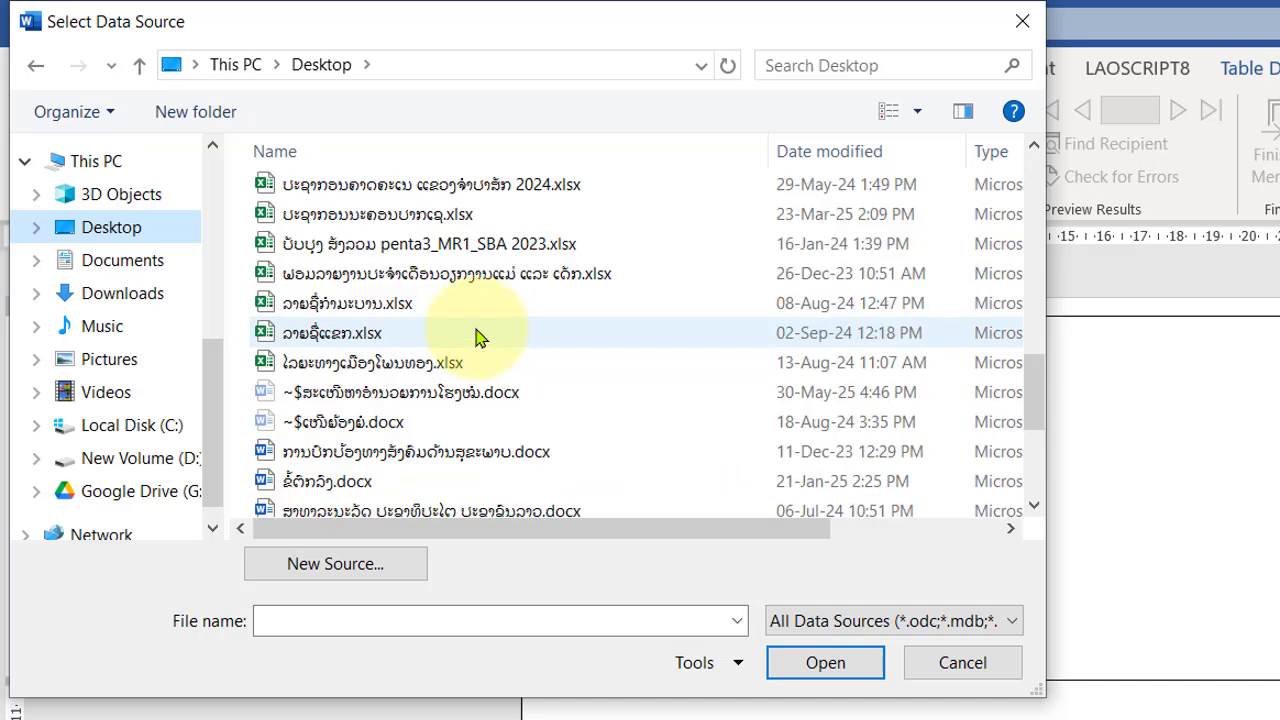
click(327, 336)
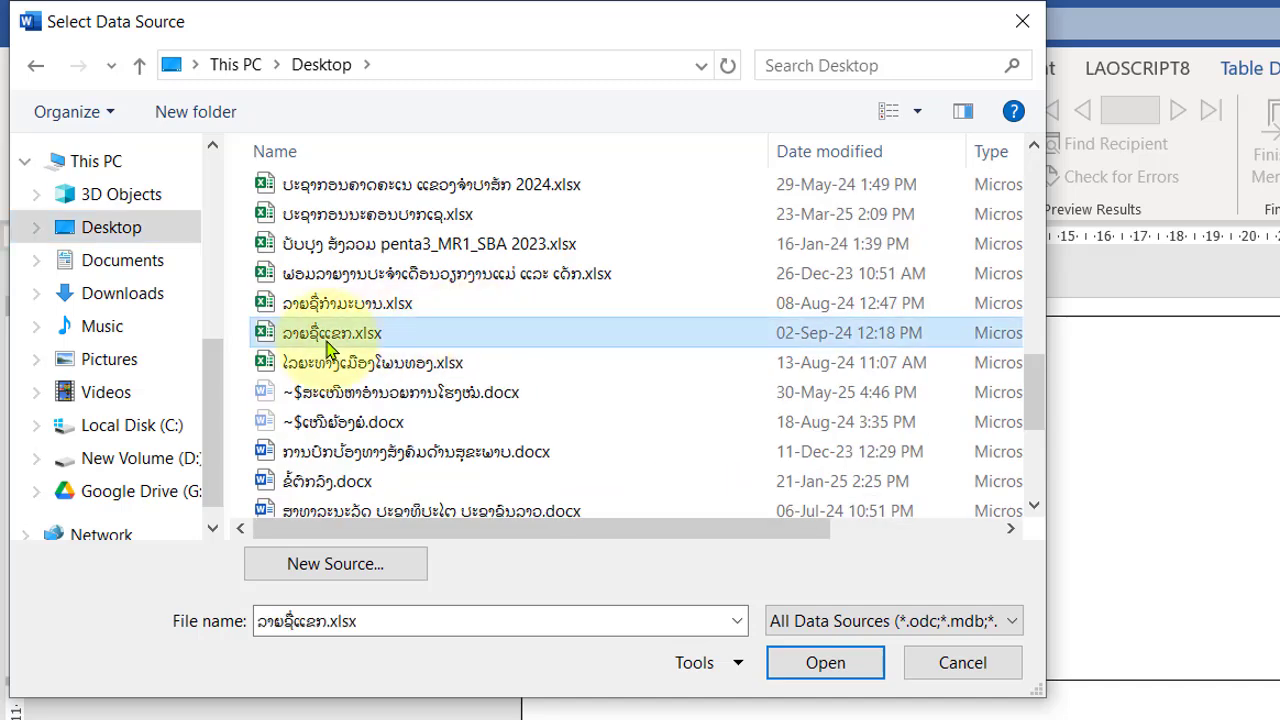
click(826, 663)
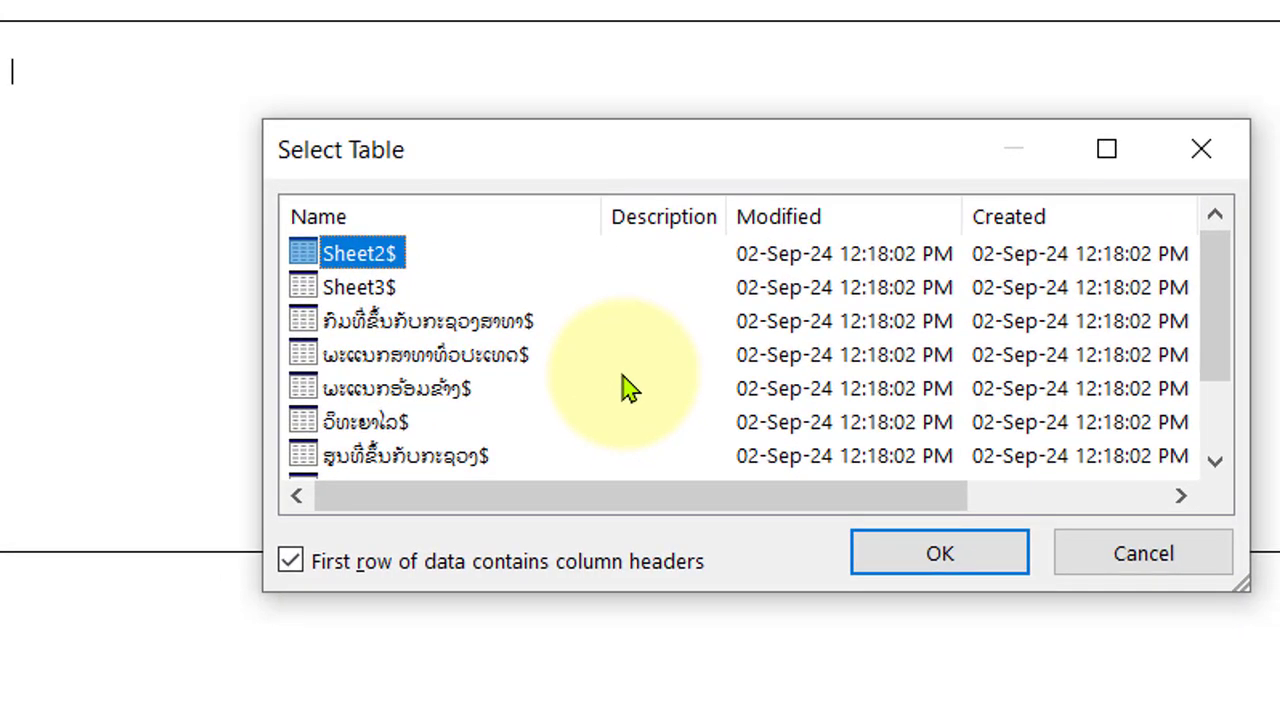
click(426, 396)
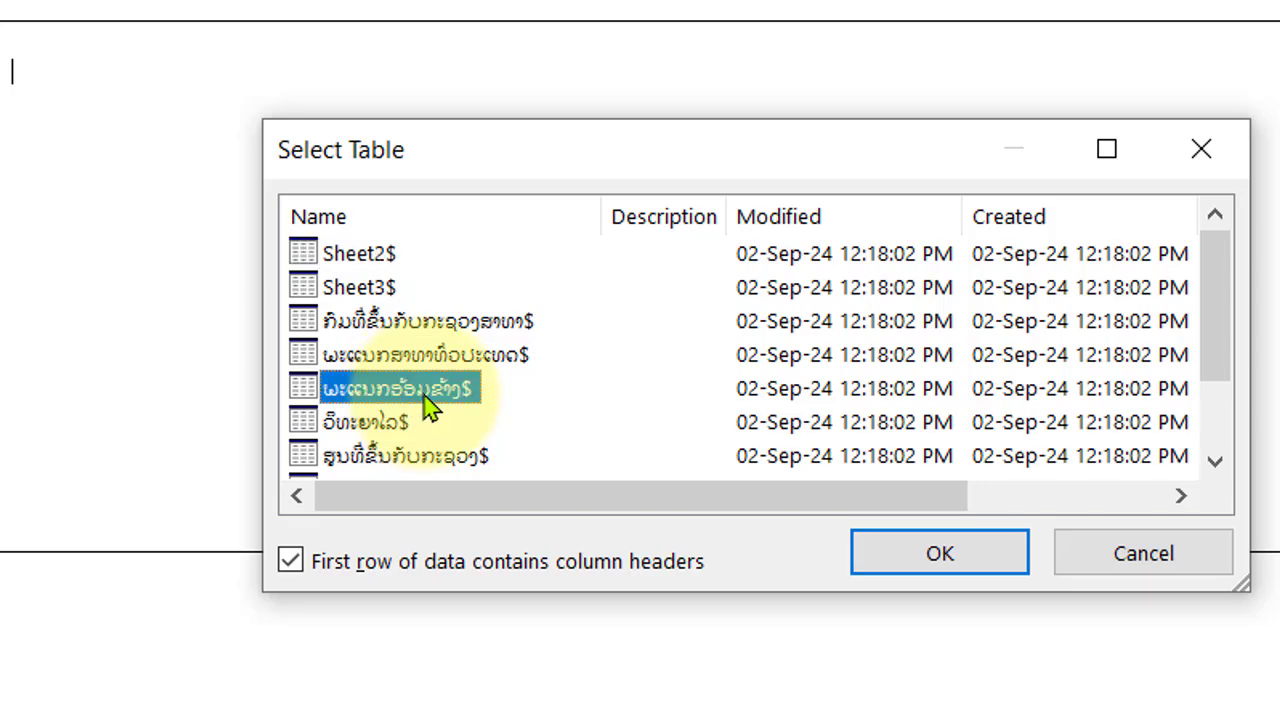
click(986, 568)
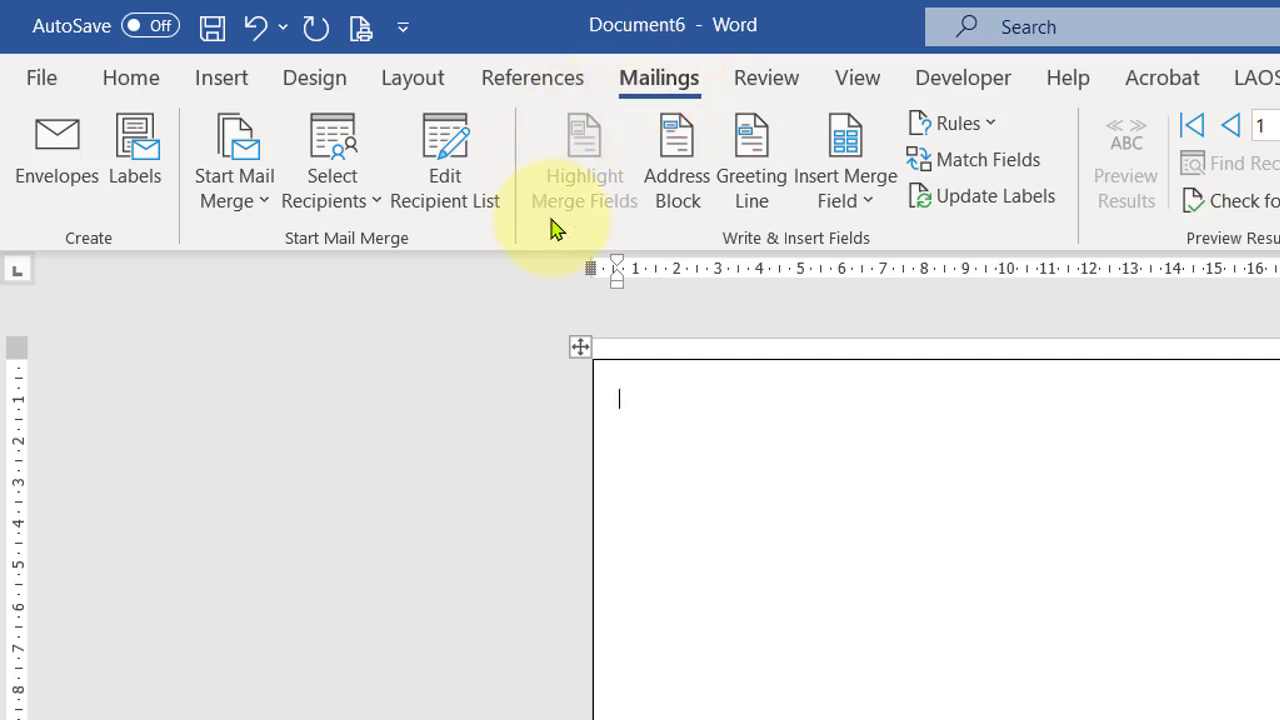
Step: Insert the ຊື່ພະແນກ merge field into the first label and turn on Preview Results
click(868, 202)
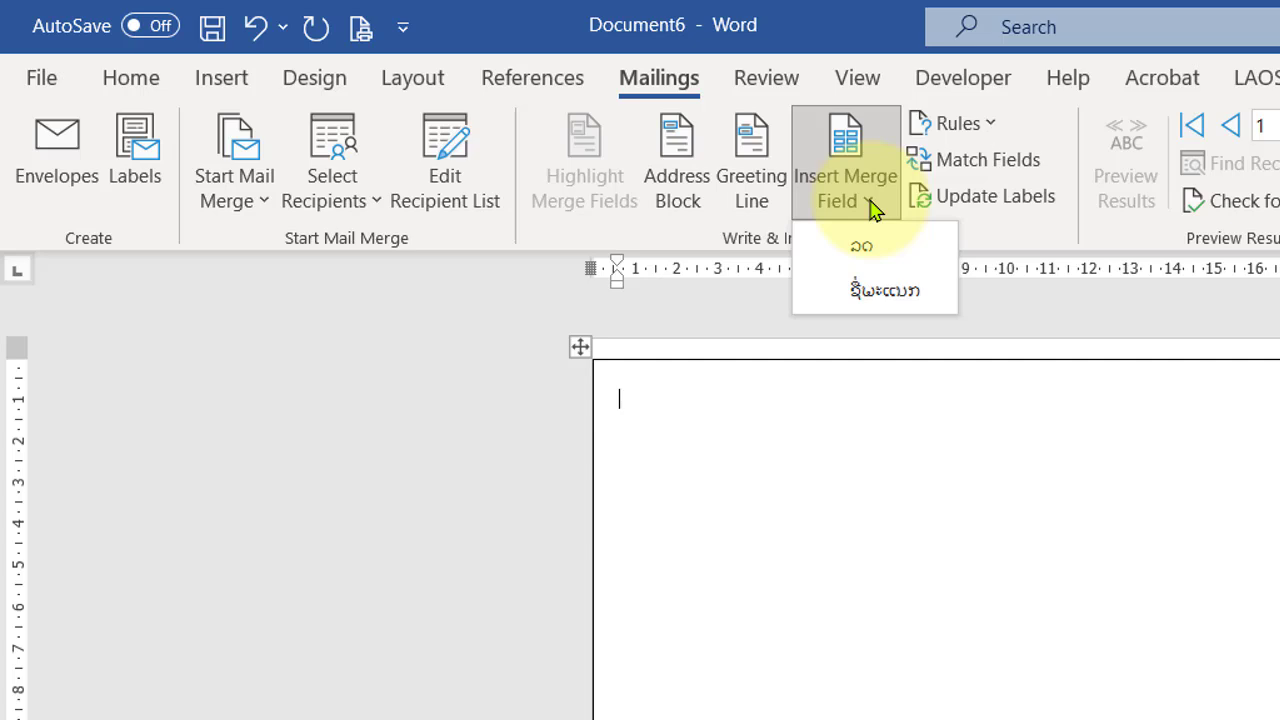
click(903, 308)
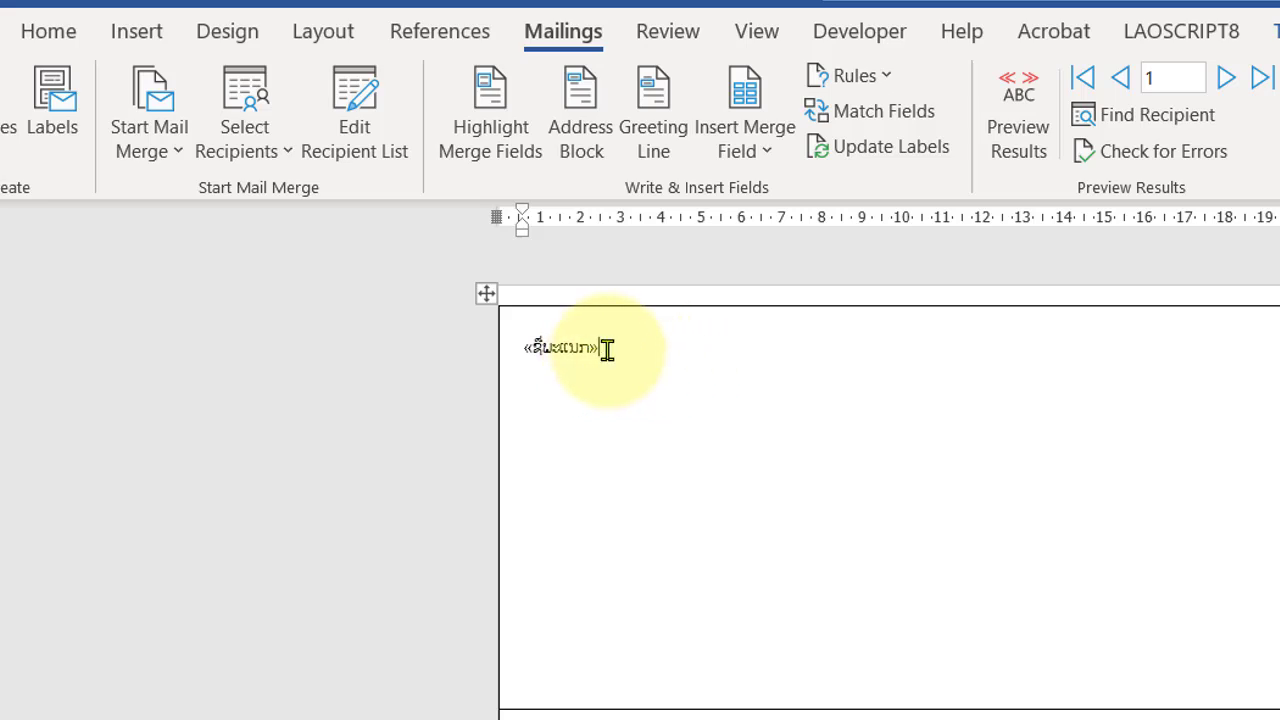
click(1030, 170)
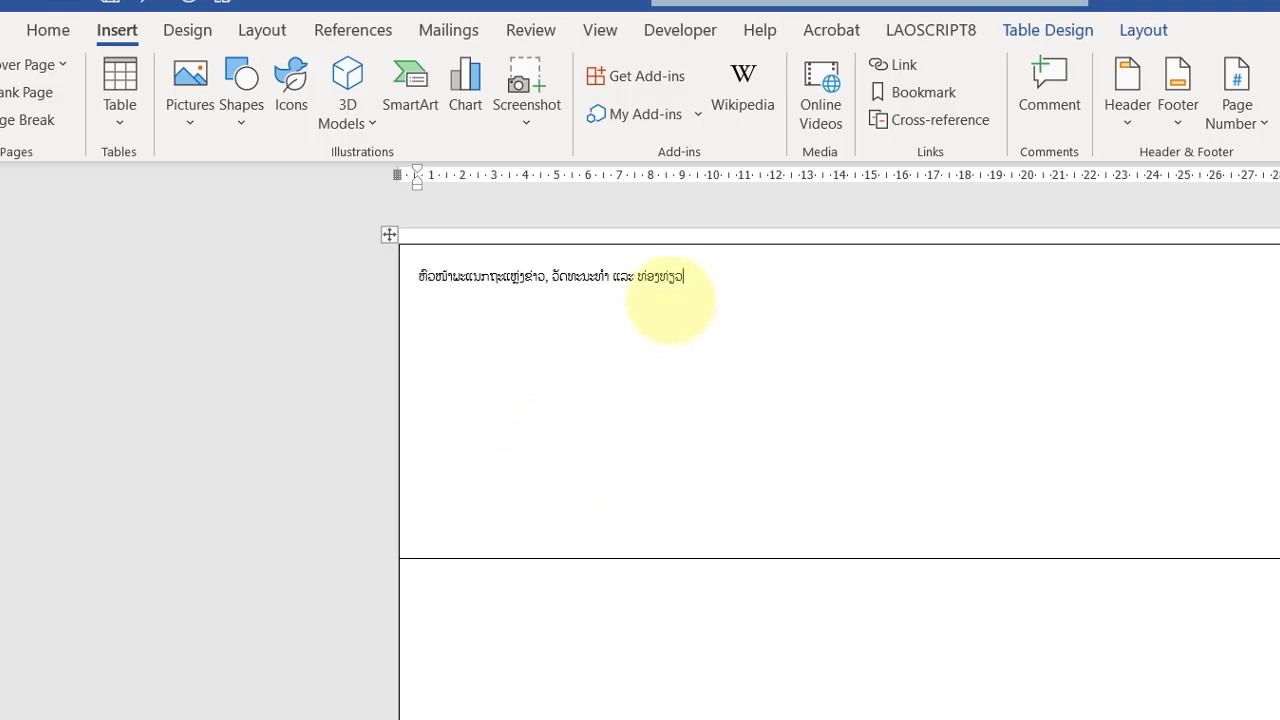
Step: Select the previewed department text in the first label and convert it into WordArt using the first black style
drag(688, 279, 418, 278)
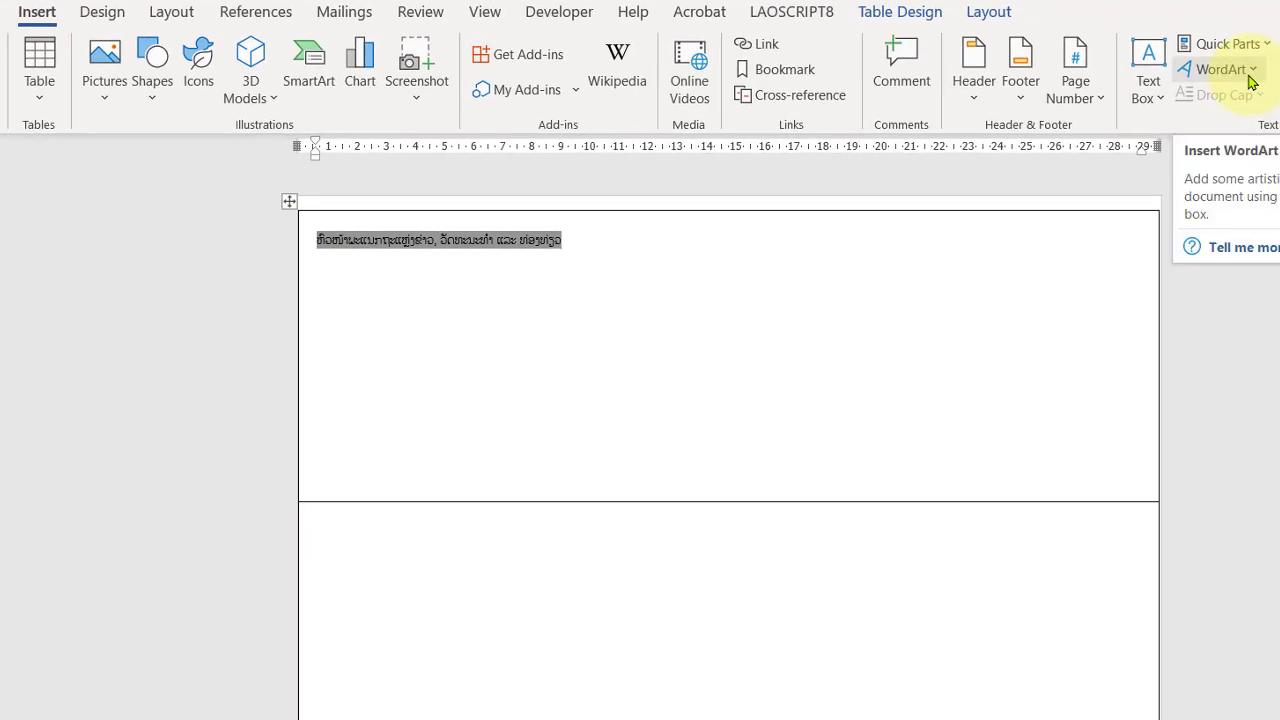
click(1249, 78)
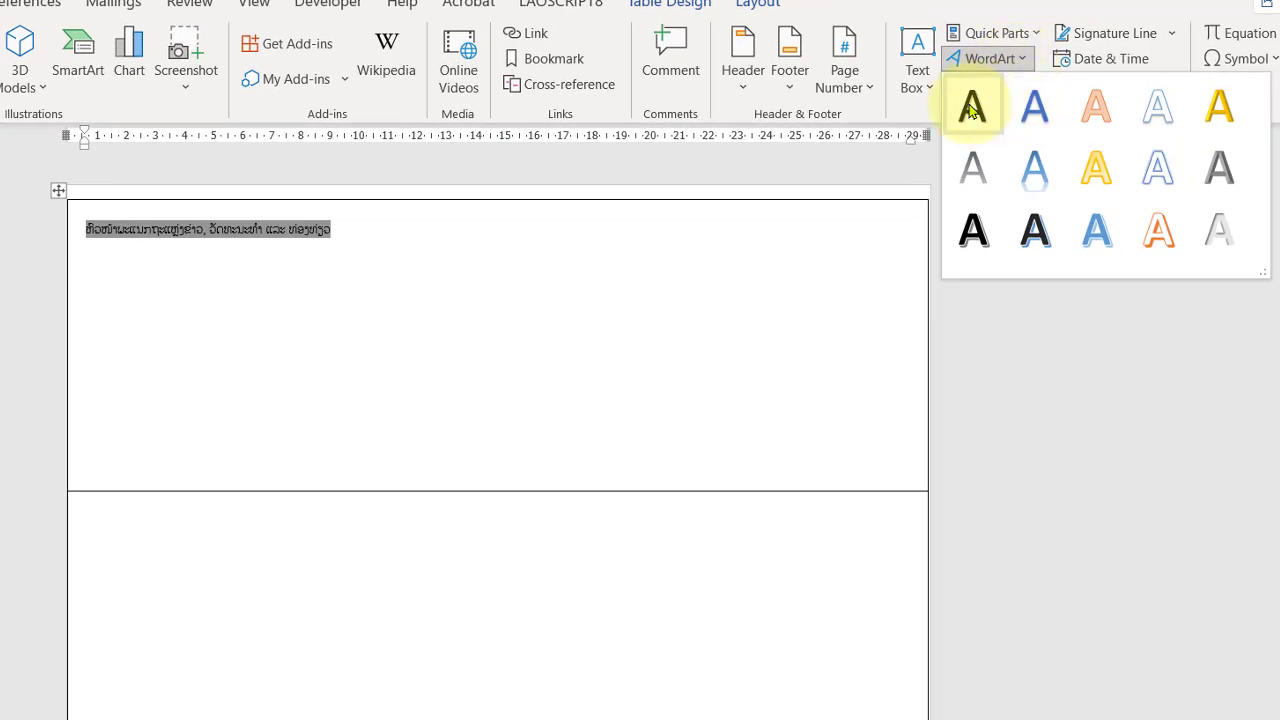
click(971, 110)
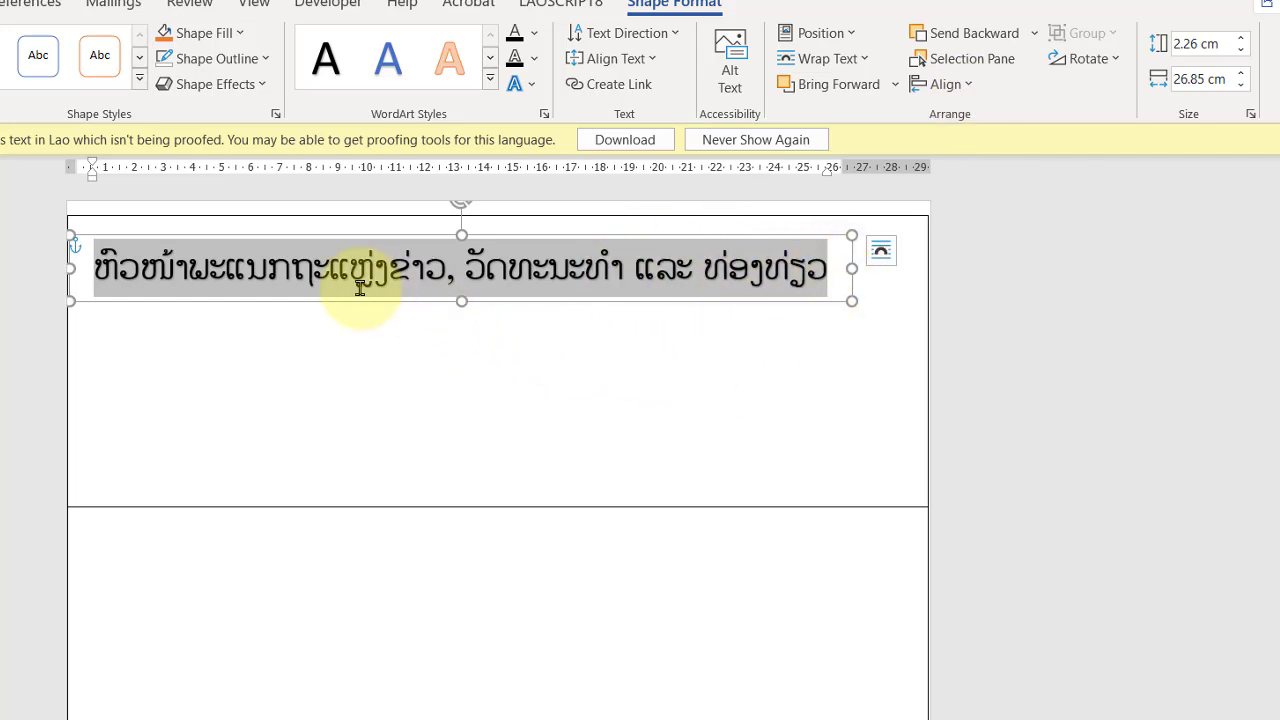
click(477, 328)
click(400, 271)
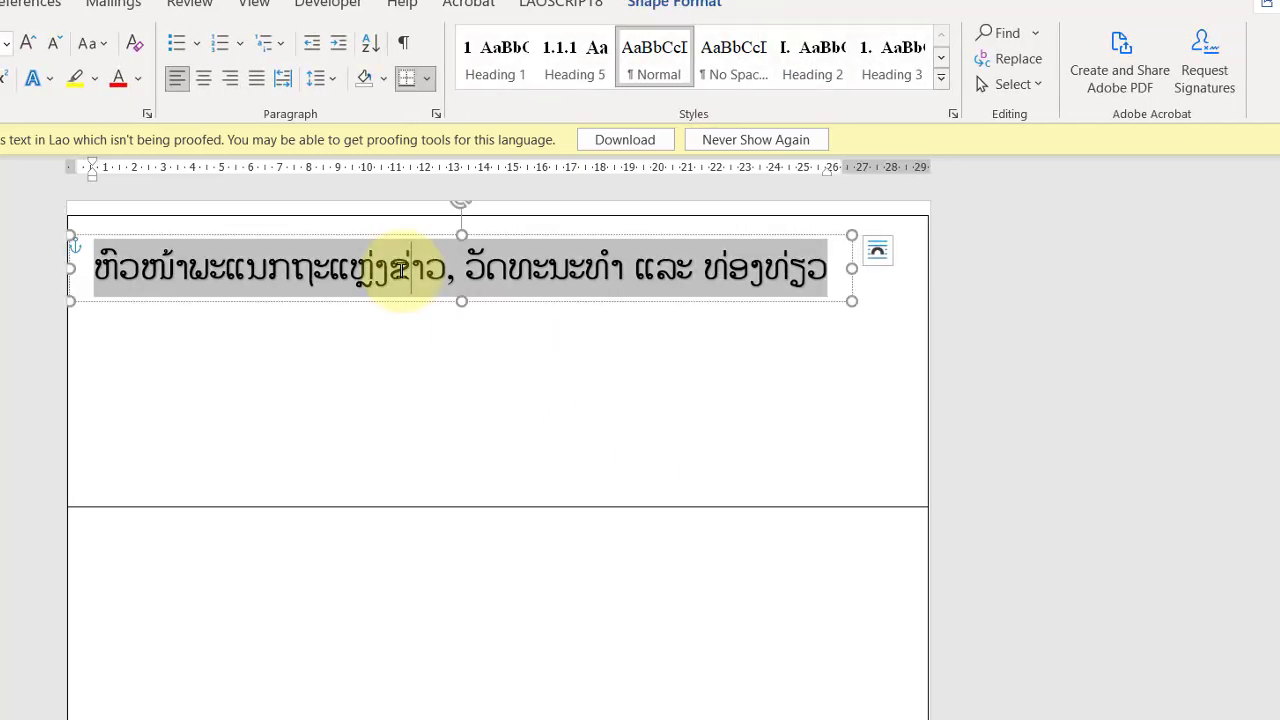
drag(560, 303, 592, 438)
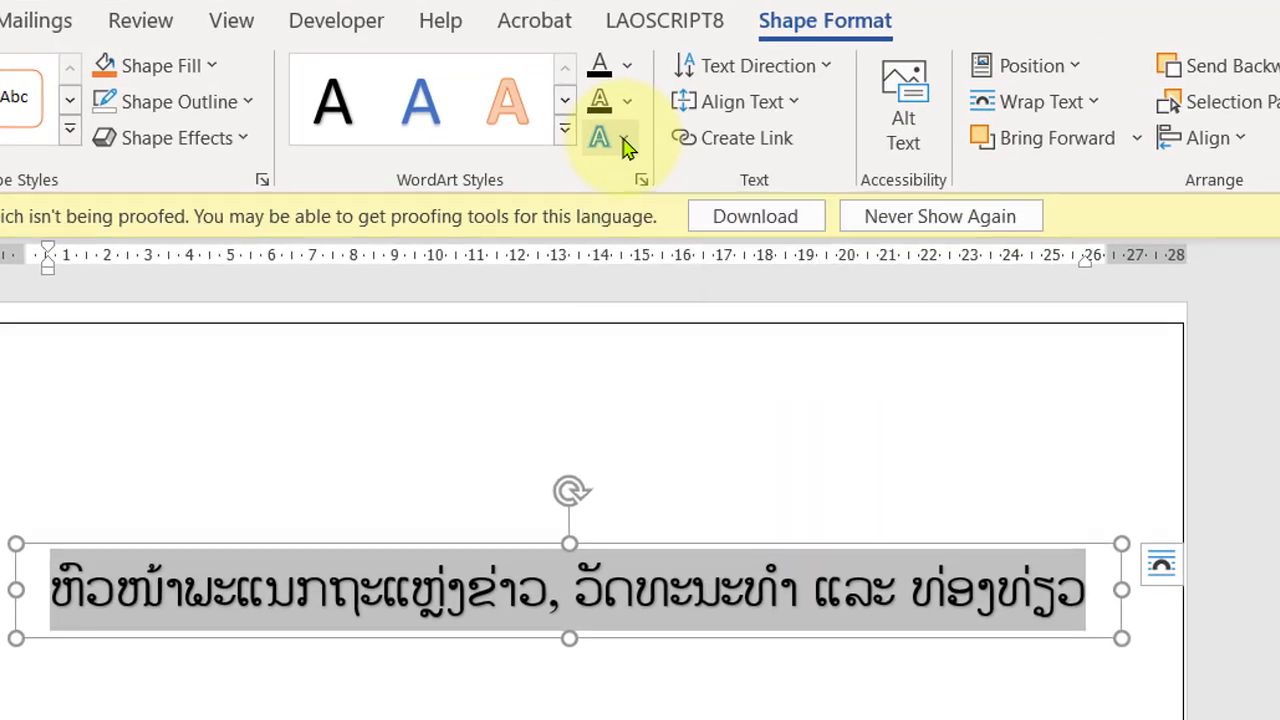
Step: Apply the Square warp transform text effect to the WordArt
click(537, 118)
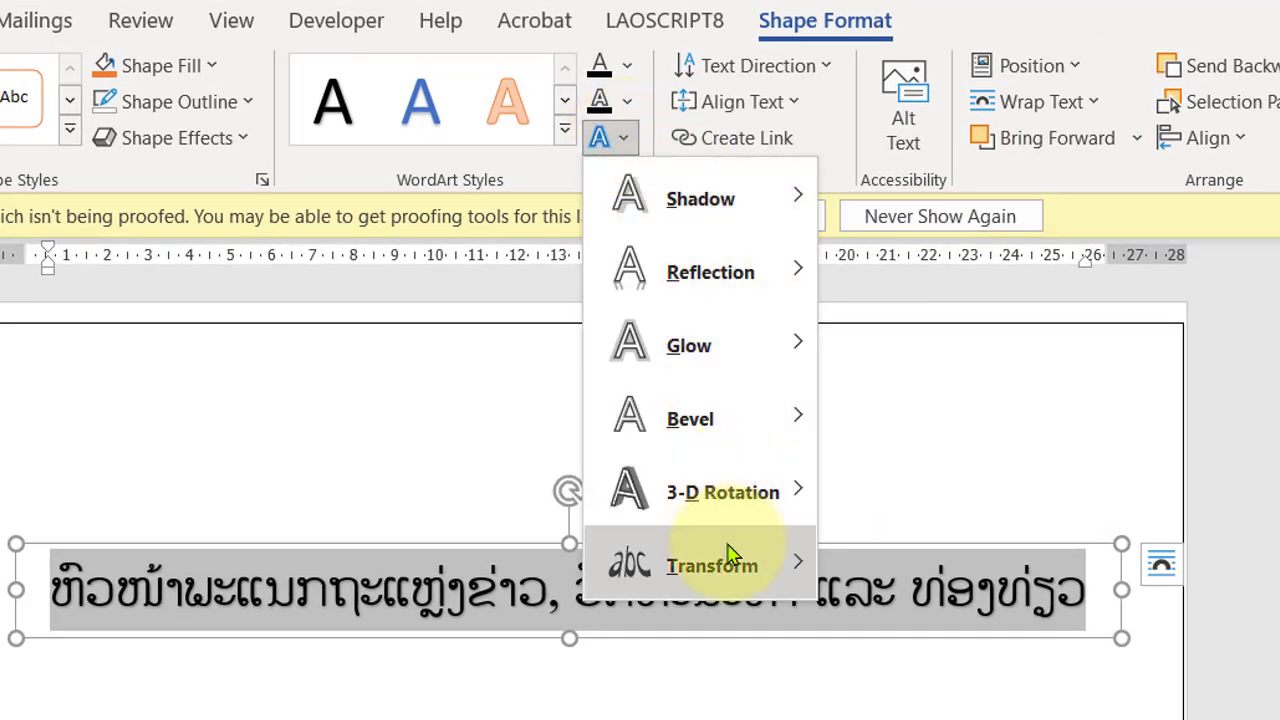
mouse_move(730, 555)
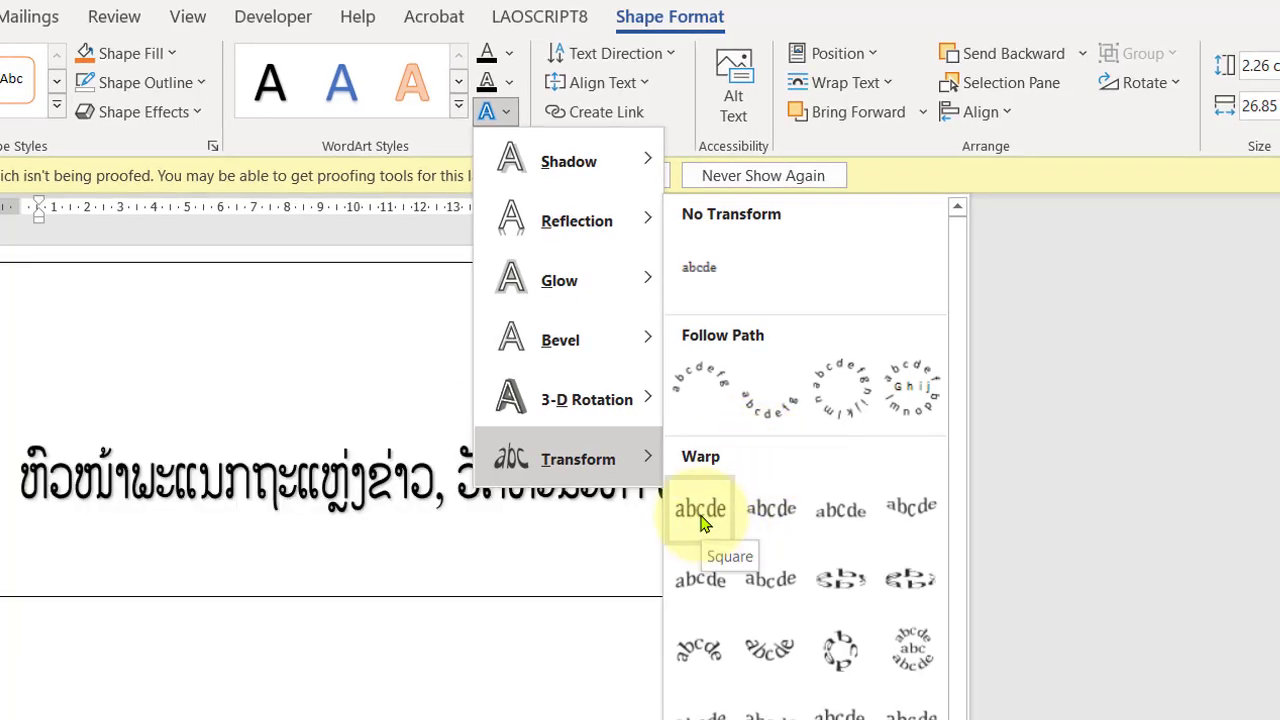
click(701, 518)
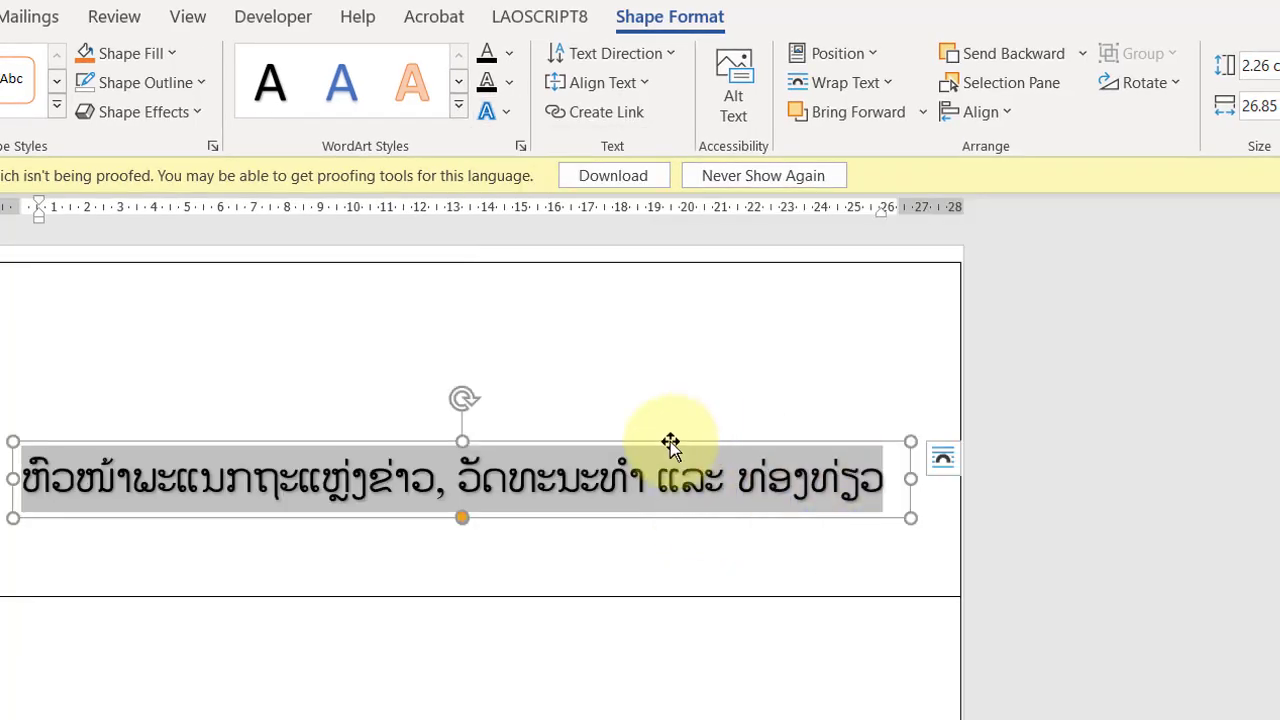
Step: Resize the WordArt box so the warped text stretches across the full width and most of the height of the label
drag(910, 479, 934, 478)
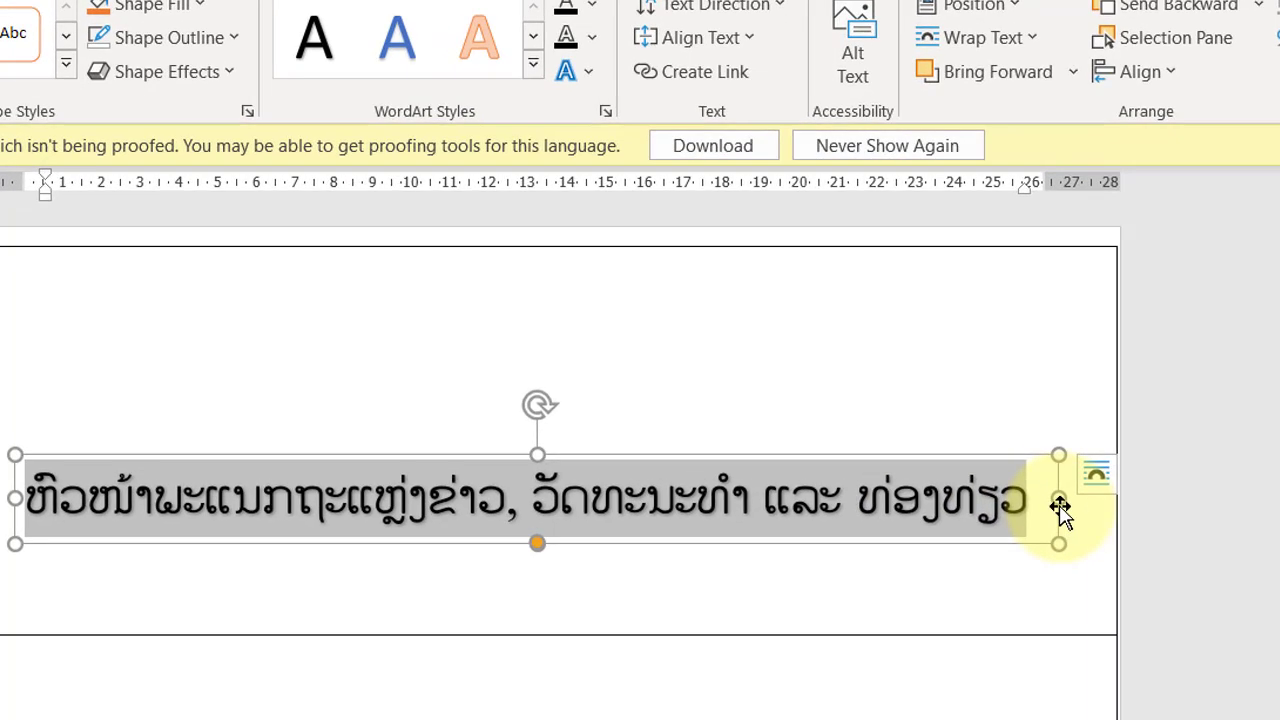
drag(1090, 497, 1094, 497)
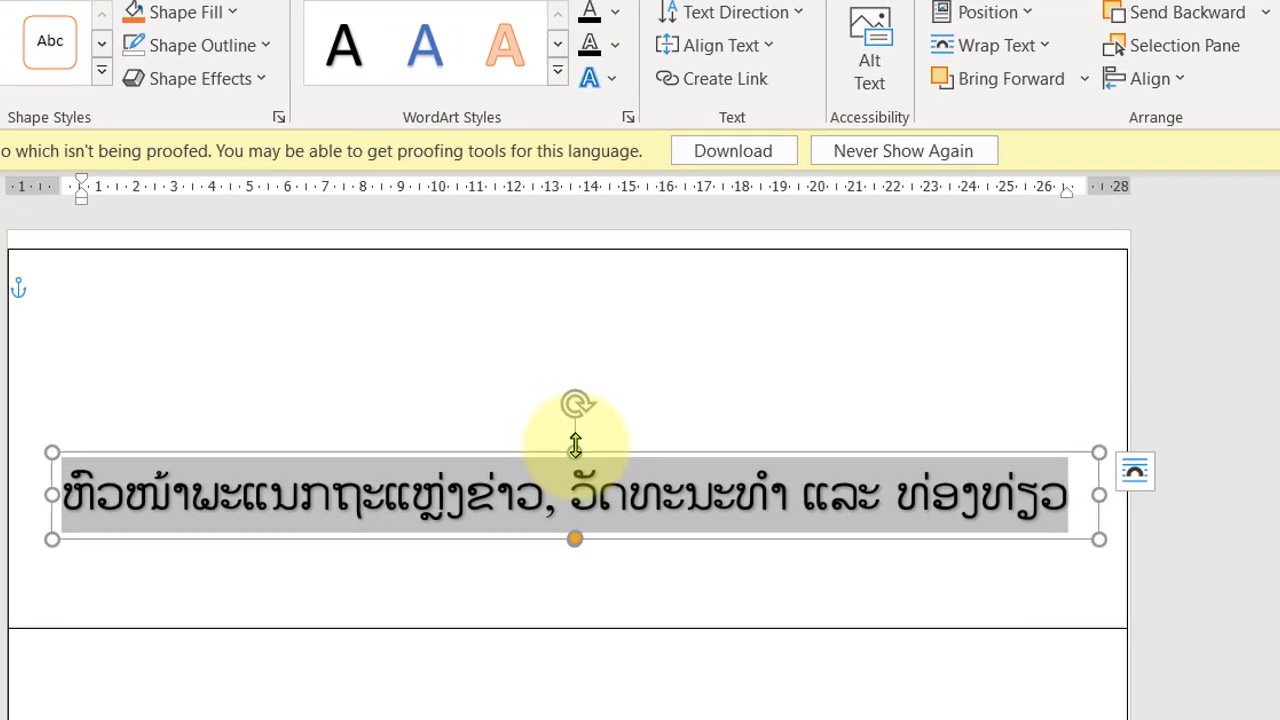
drag(575, 446, 574, 359)
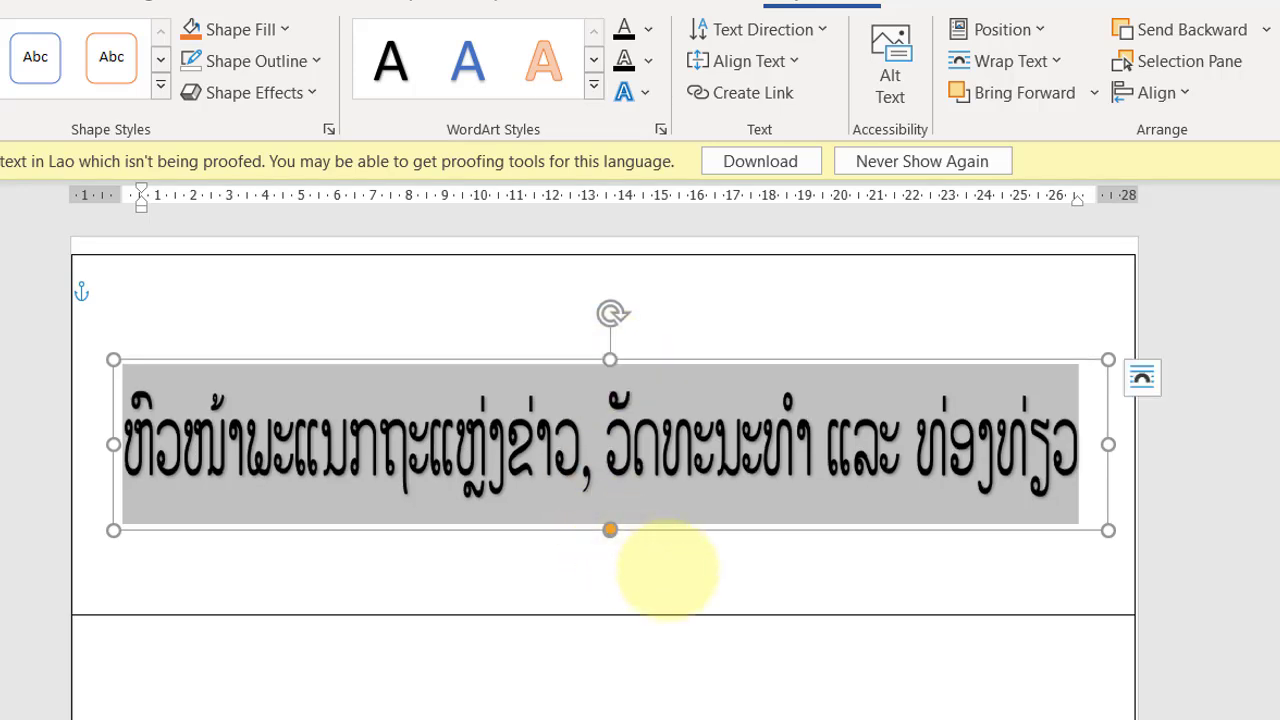
click(663, 571)
click(805, 457)
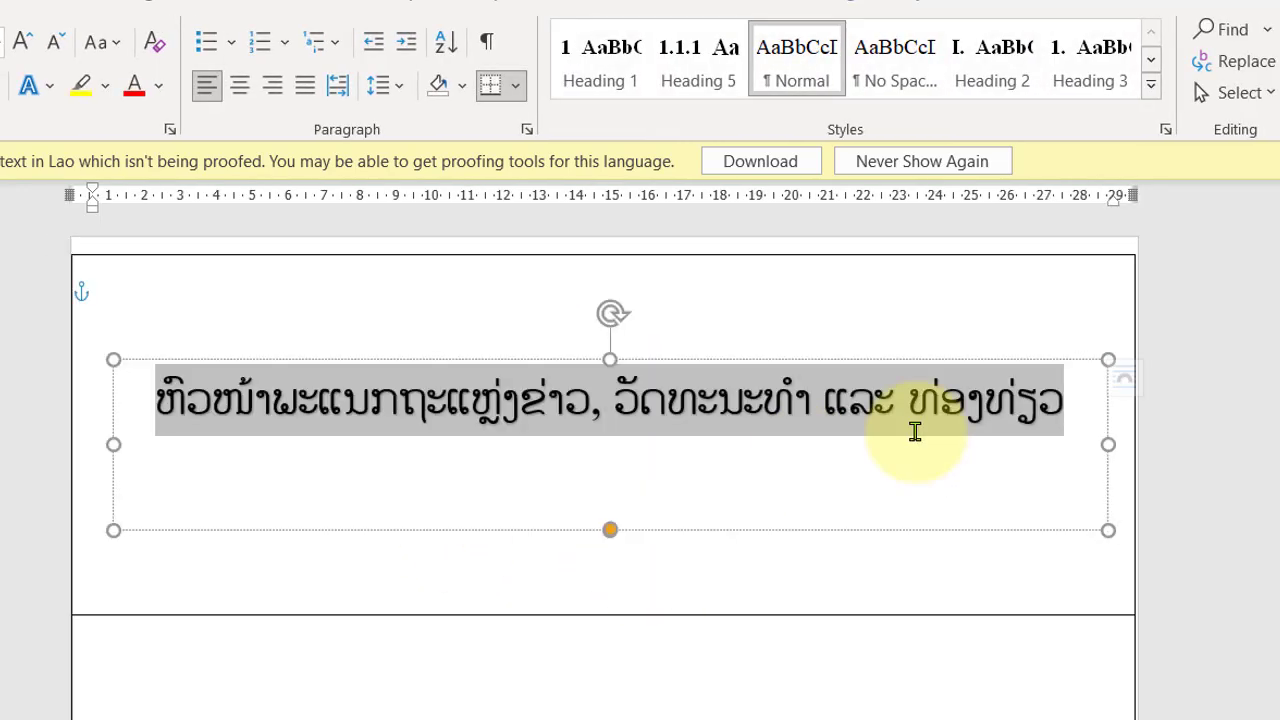
drag(1127, 446, 1130, 448)
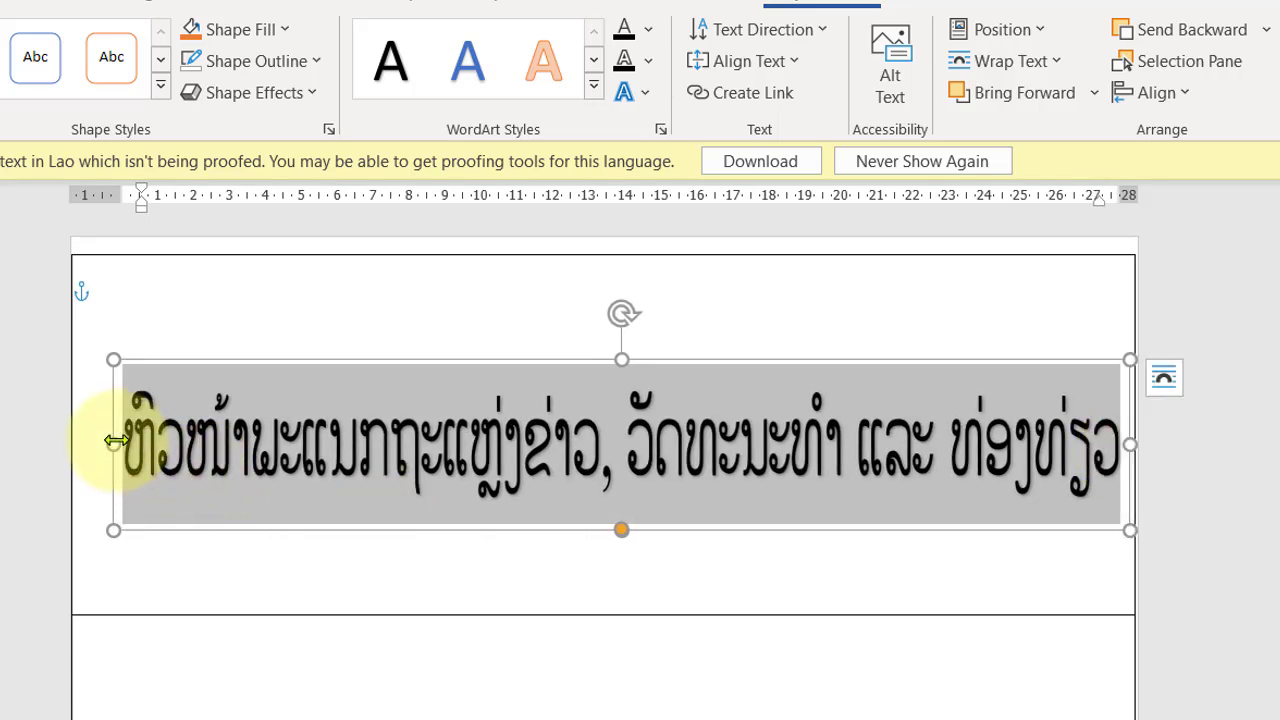
drag(116, 441, 88, 442)
click(1181, 554)
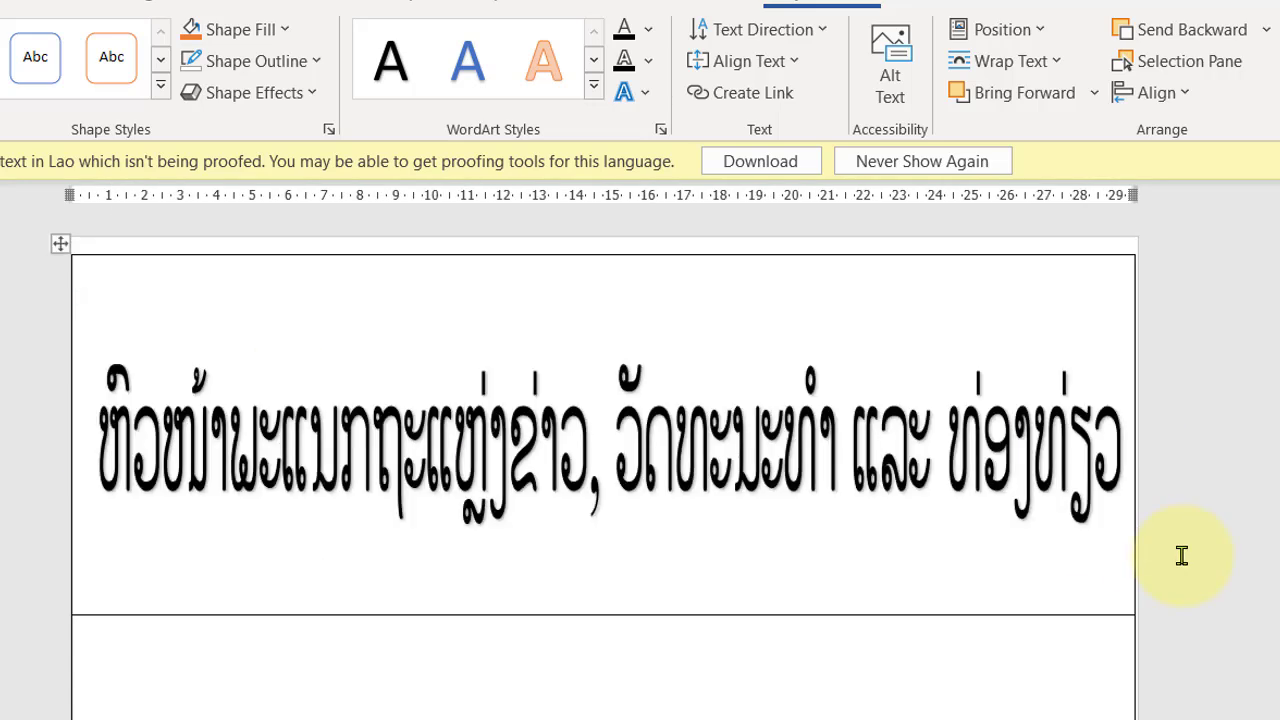
click(606, 490)
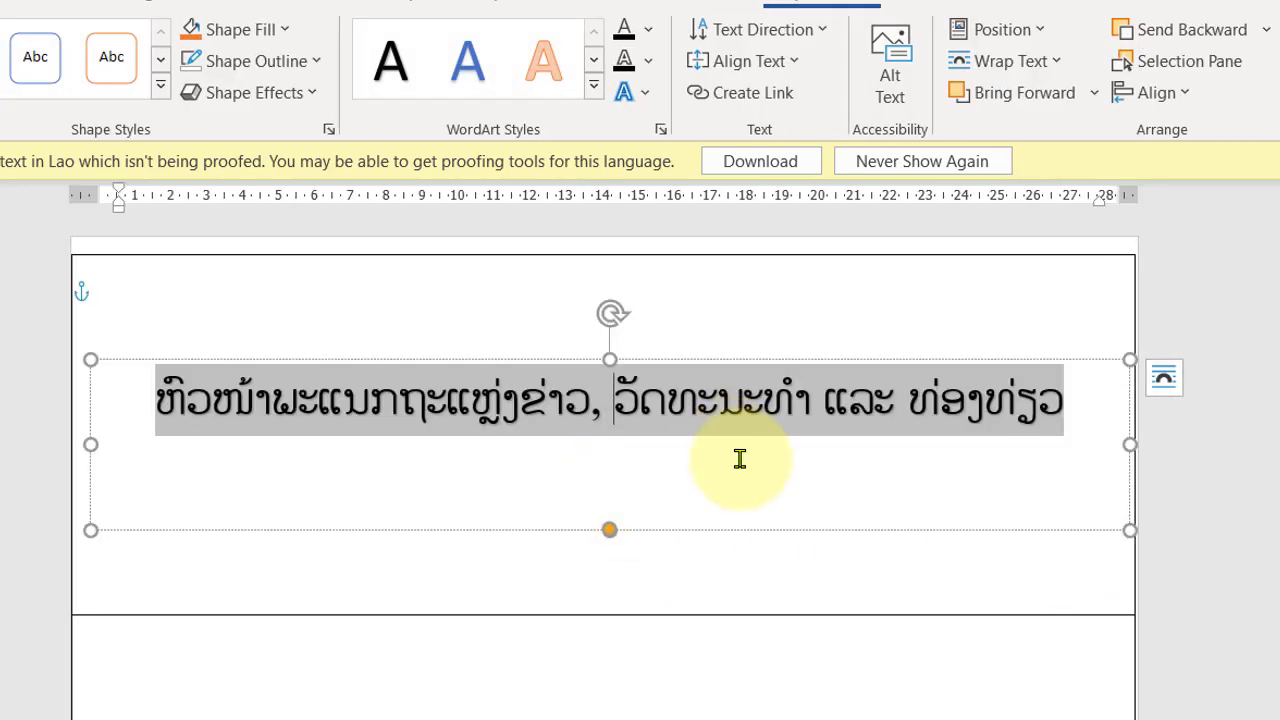
drag(608, 360, 609, 366)
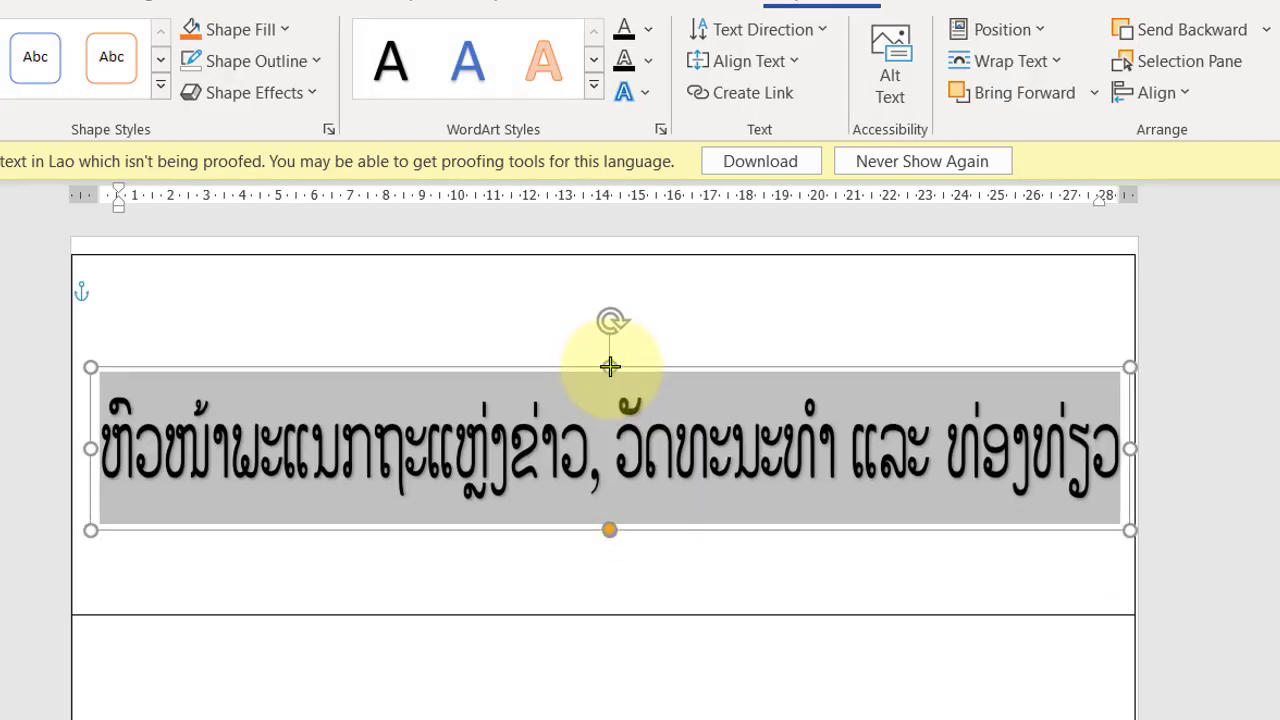
click(975, 705)
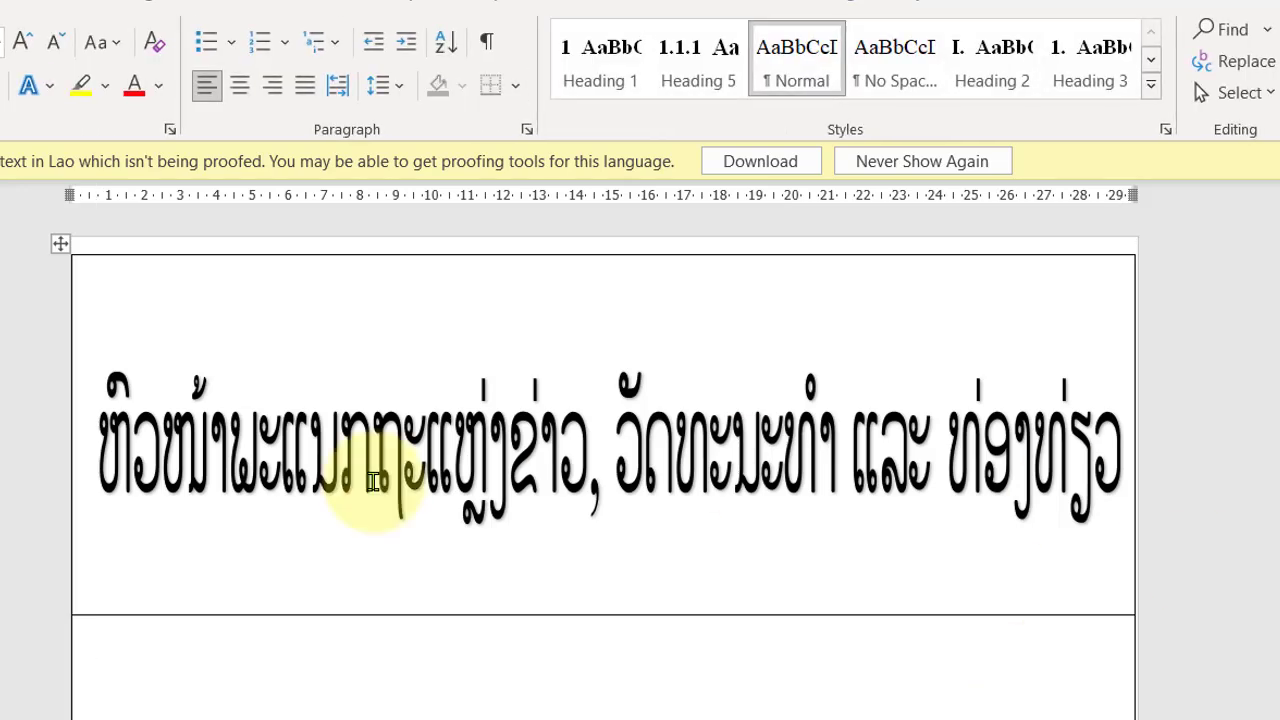
Step: Duplicate the WordArt and move the copy into the second label below
click(549, 468)
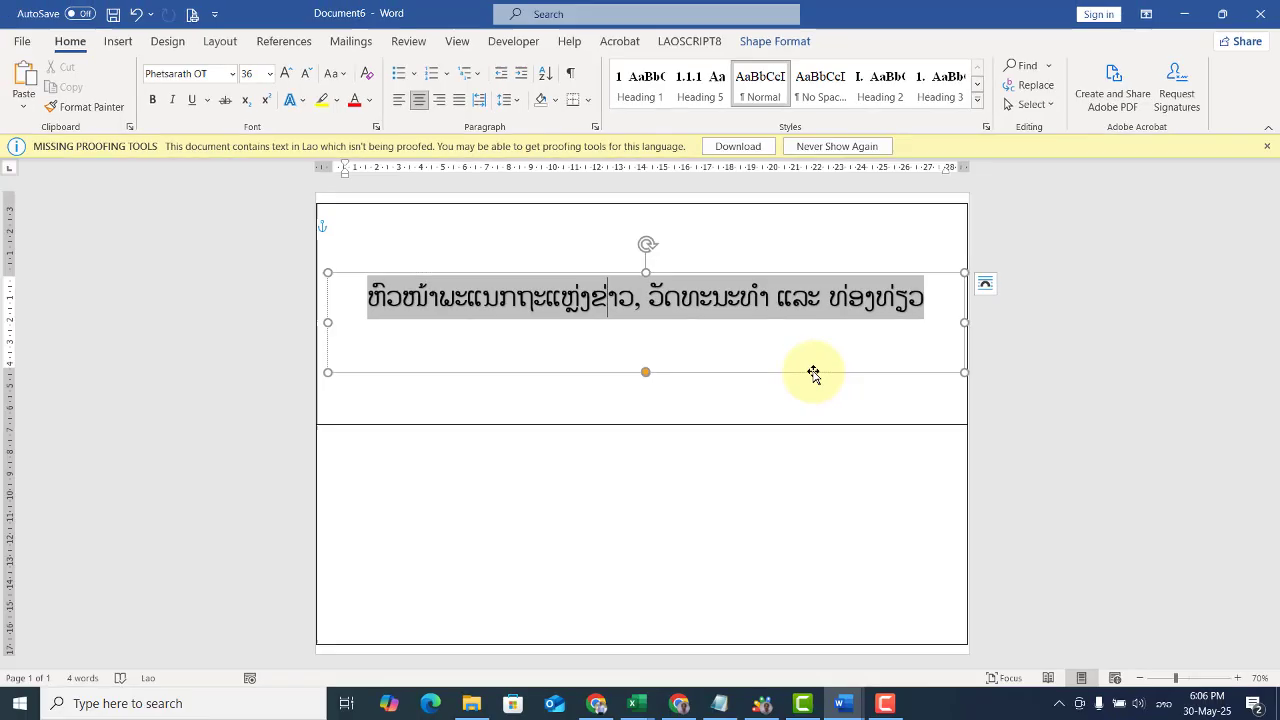
click(882, 530)
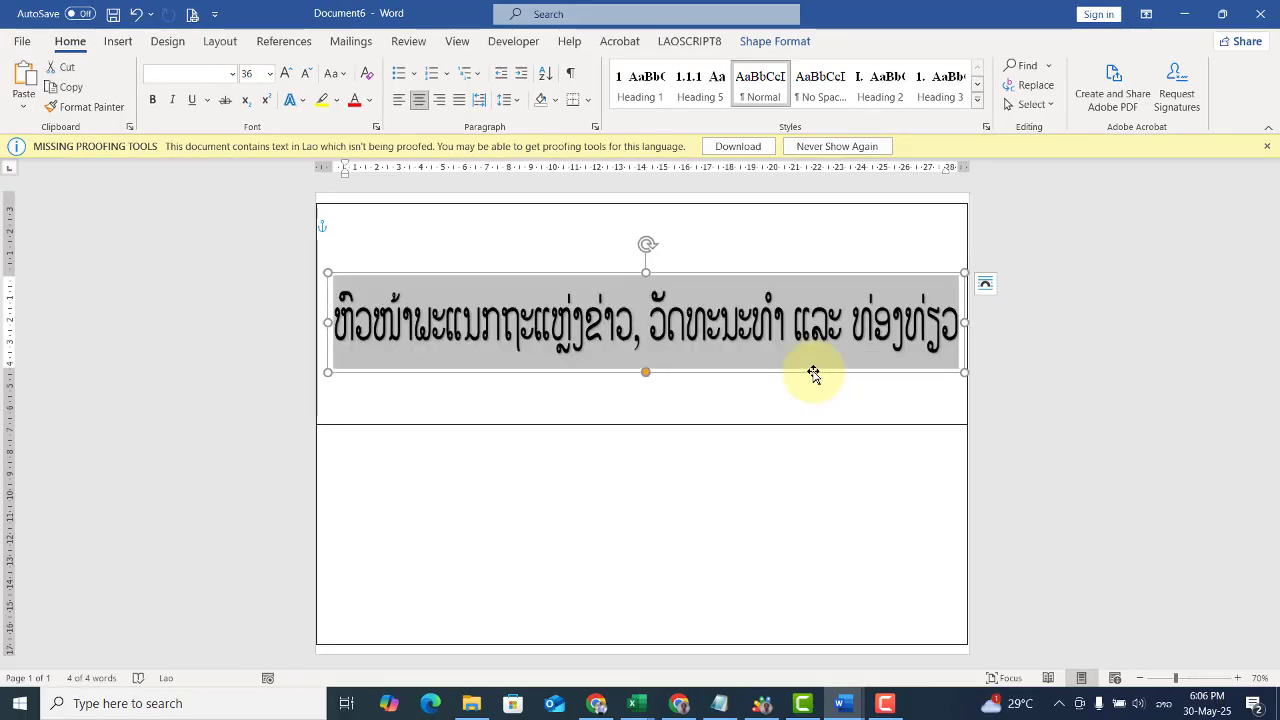
key(ctrl+d)
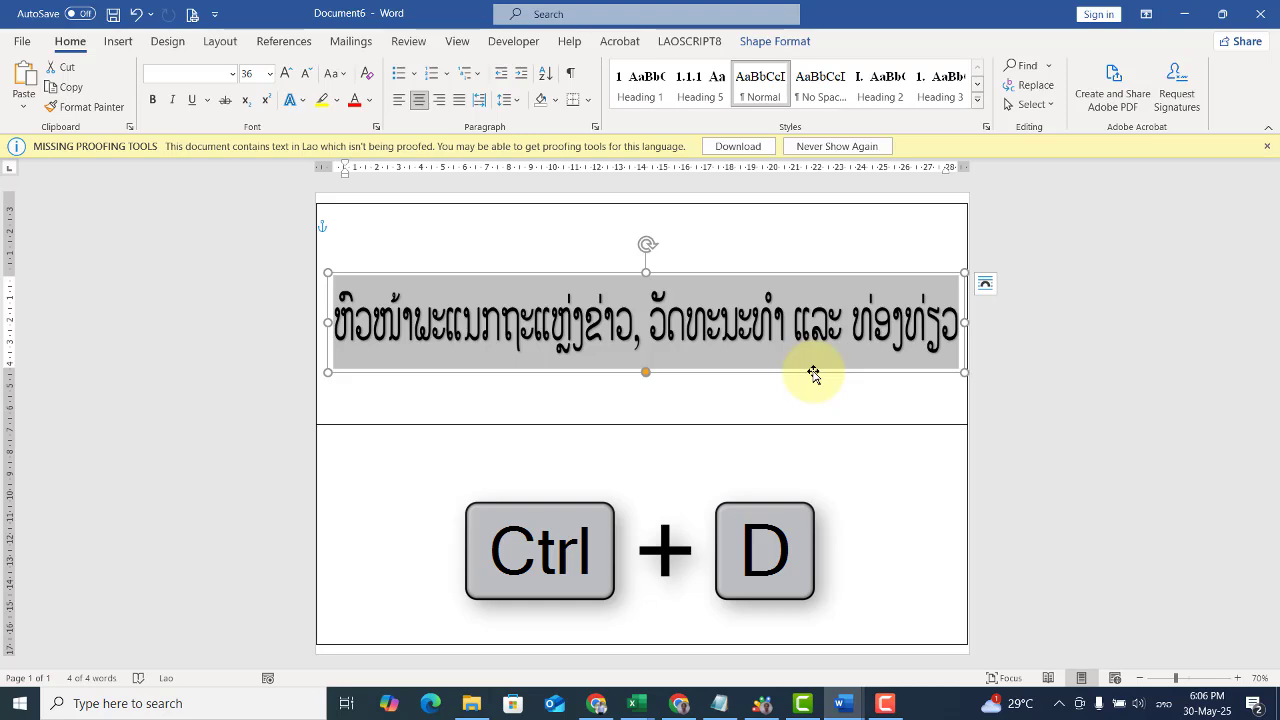
key(ctrl+d)
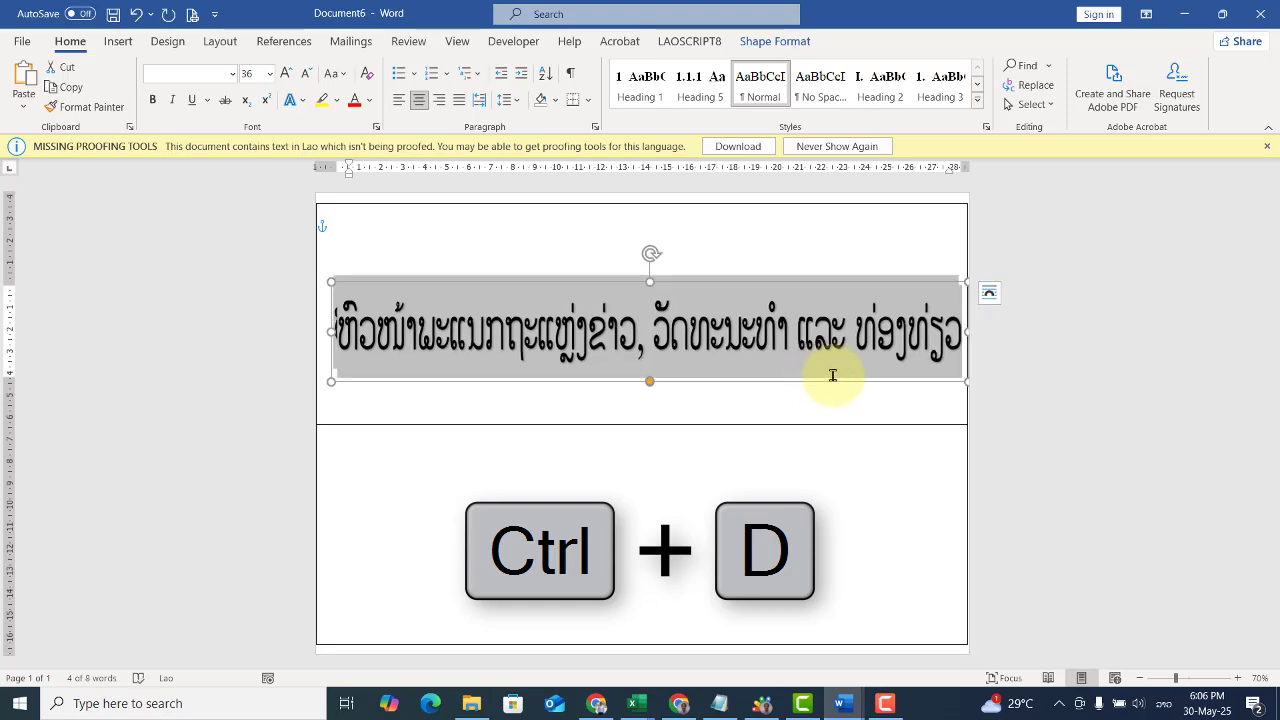
drag(830, 385, 826, 552)
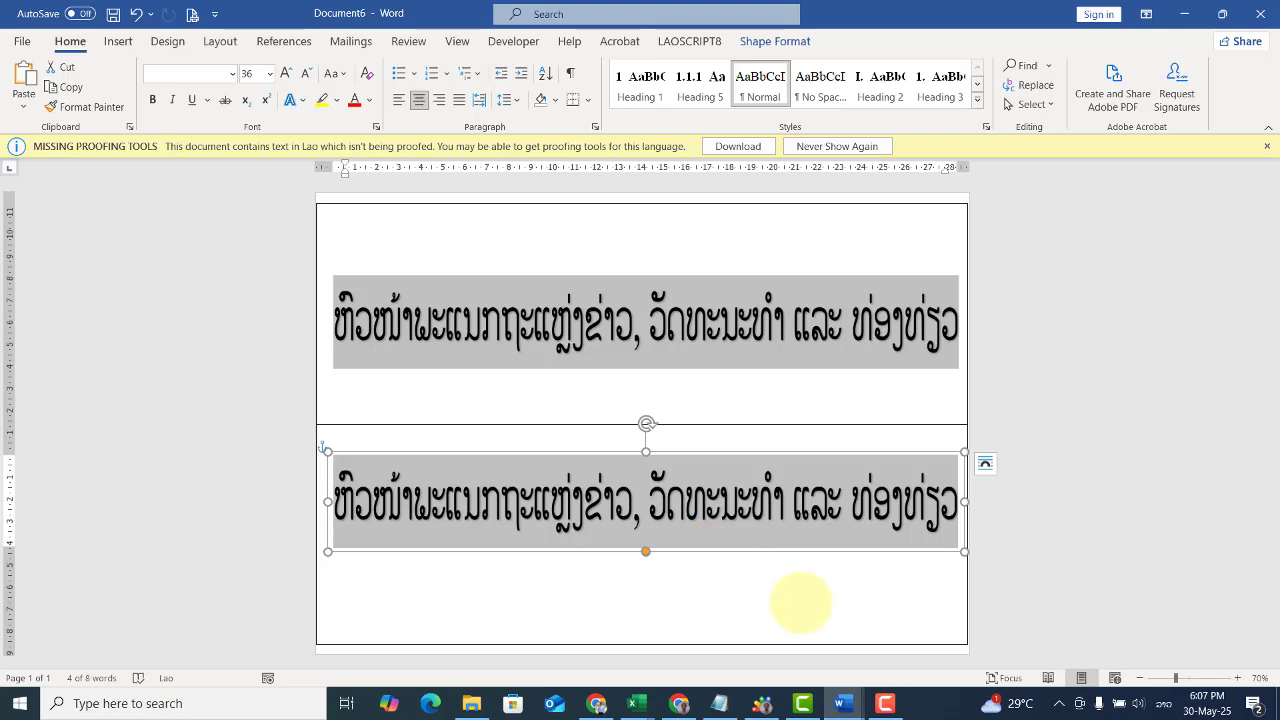
click(800, 602)
Step: Nudge the WordArt in the first label slightly downward
click(710, 333)
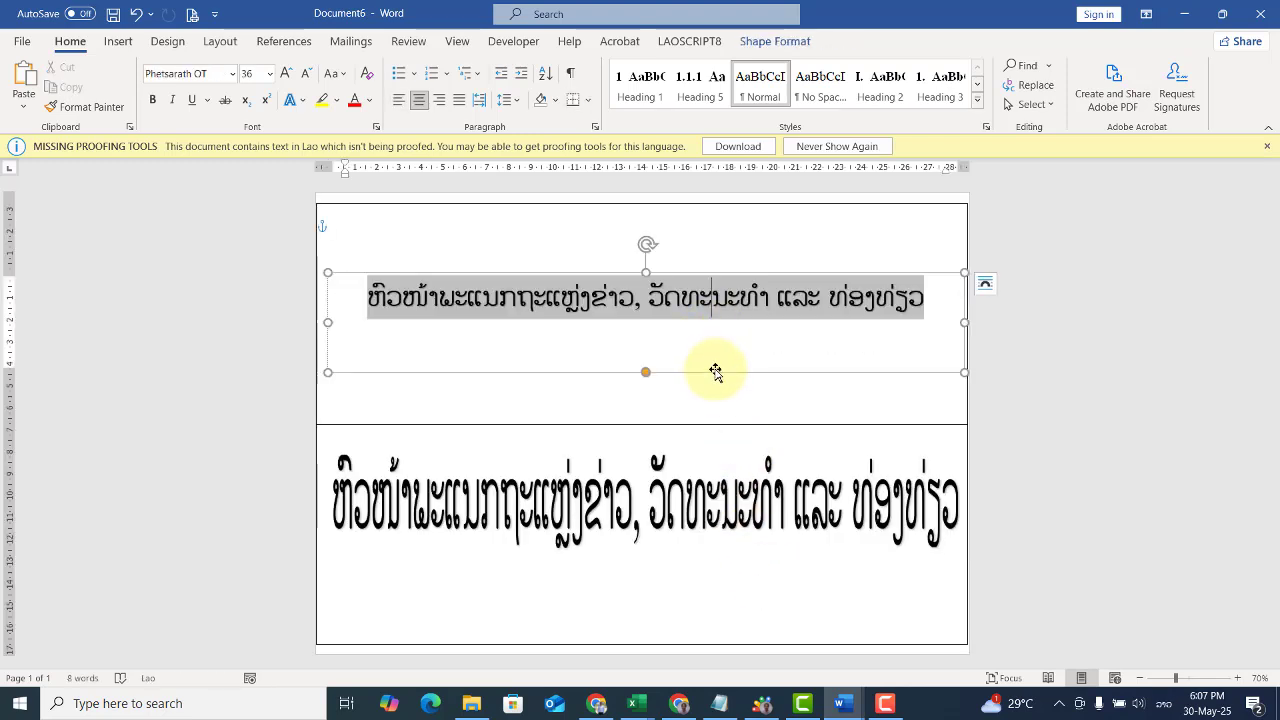
drag(717, 372, 718, 388)
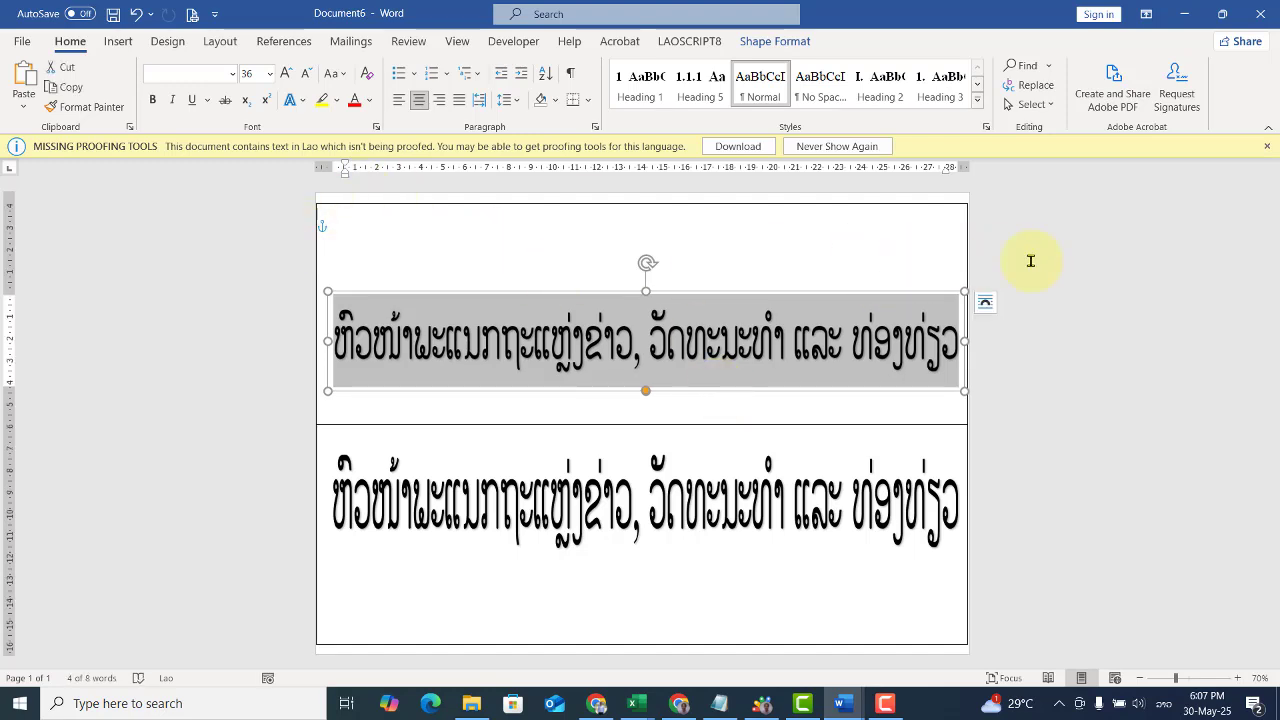
click(1069, 263)
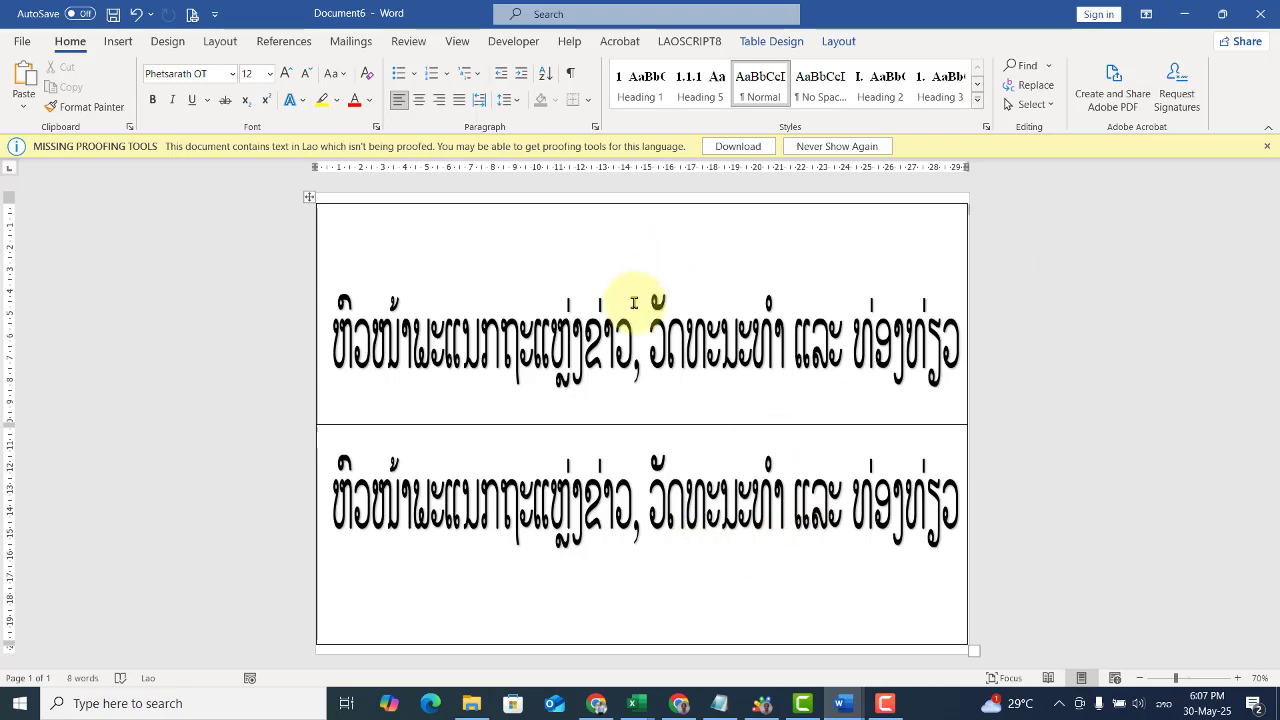
Step: Flip the WordArt in the first label vertically
click(700, 349)
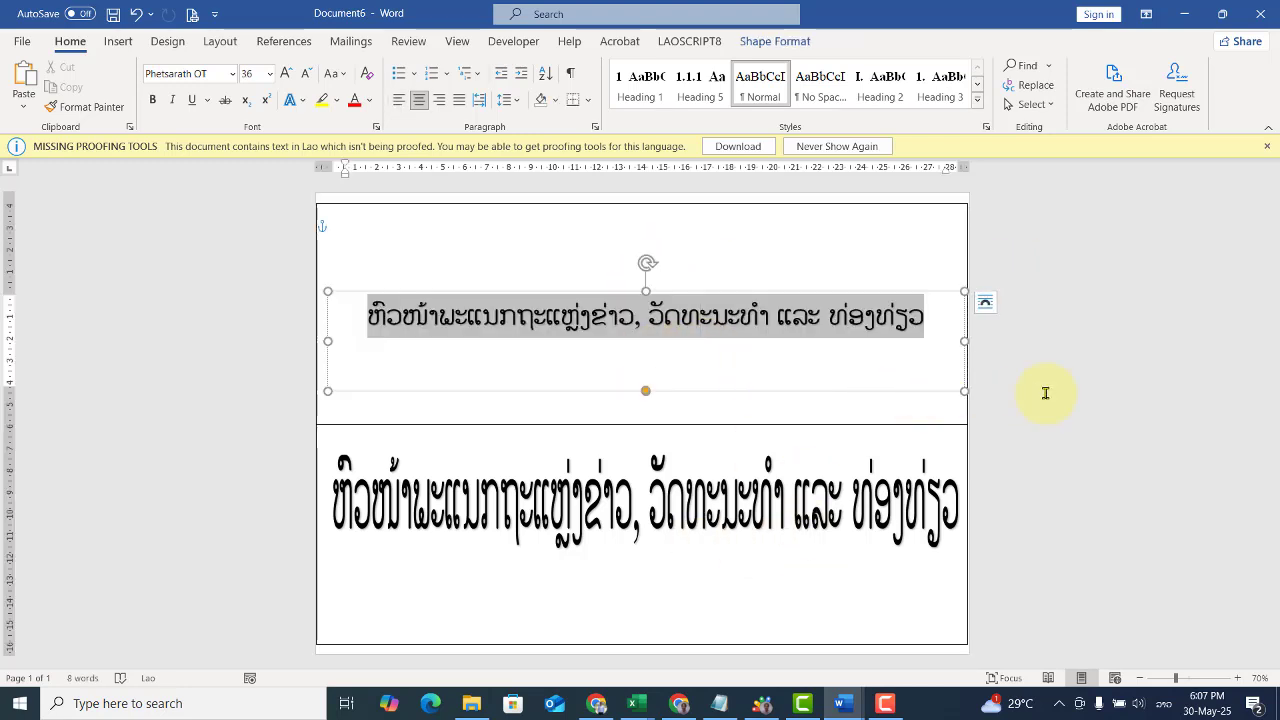
click(706, 386)
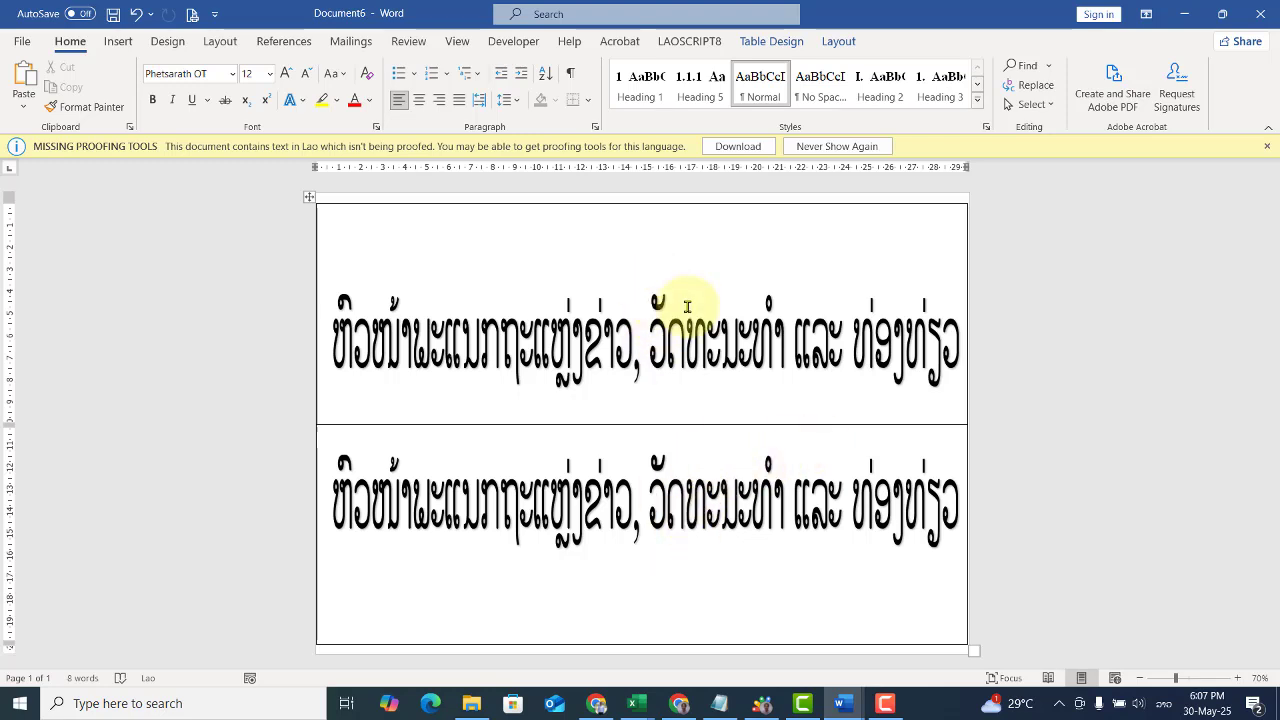
click(735, 305)
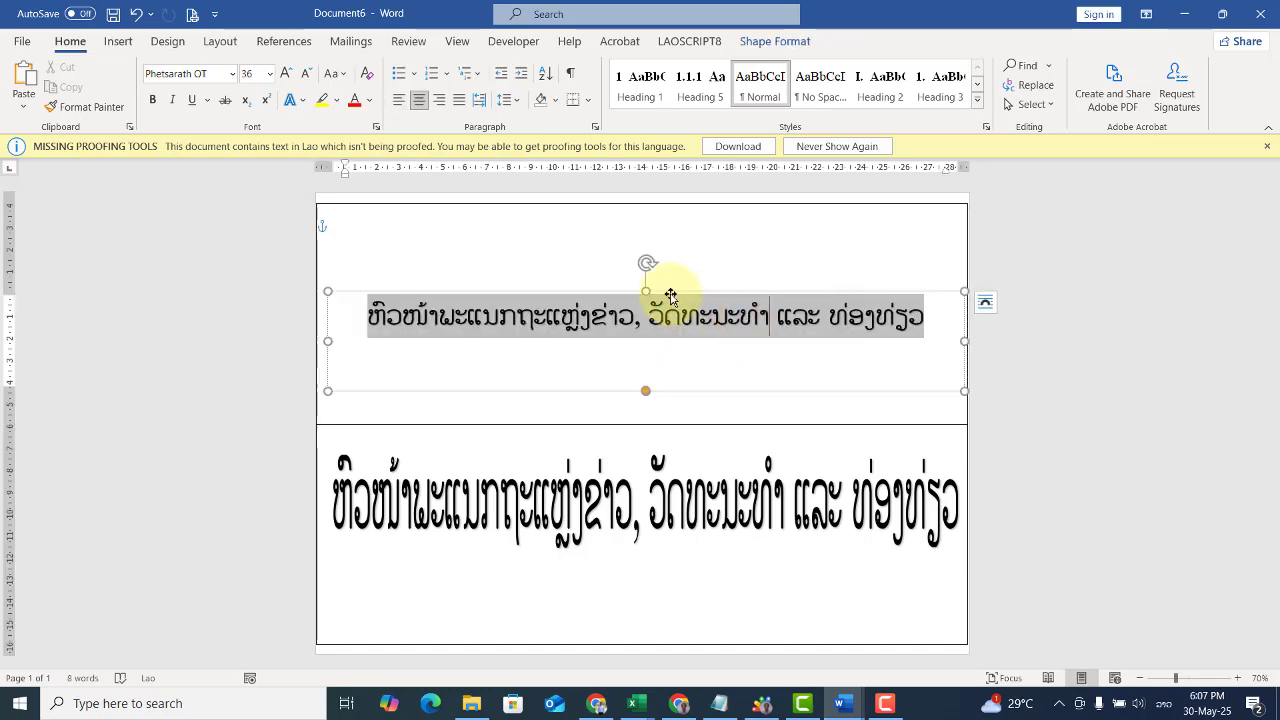
key(ctrl+a)
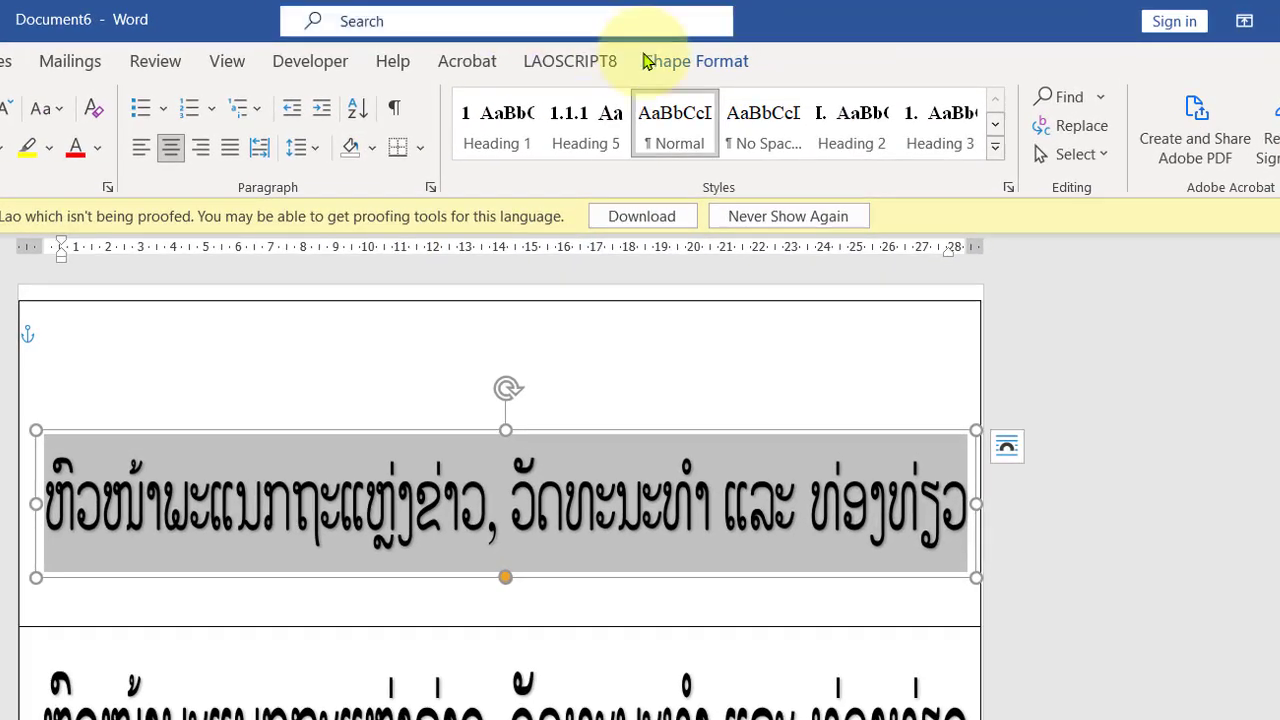
click(697, 61)
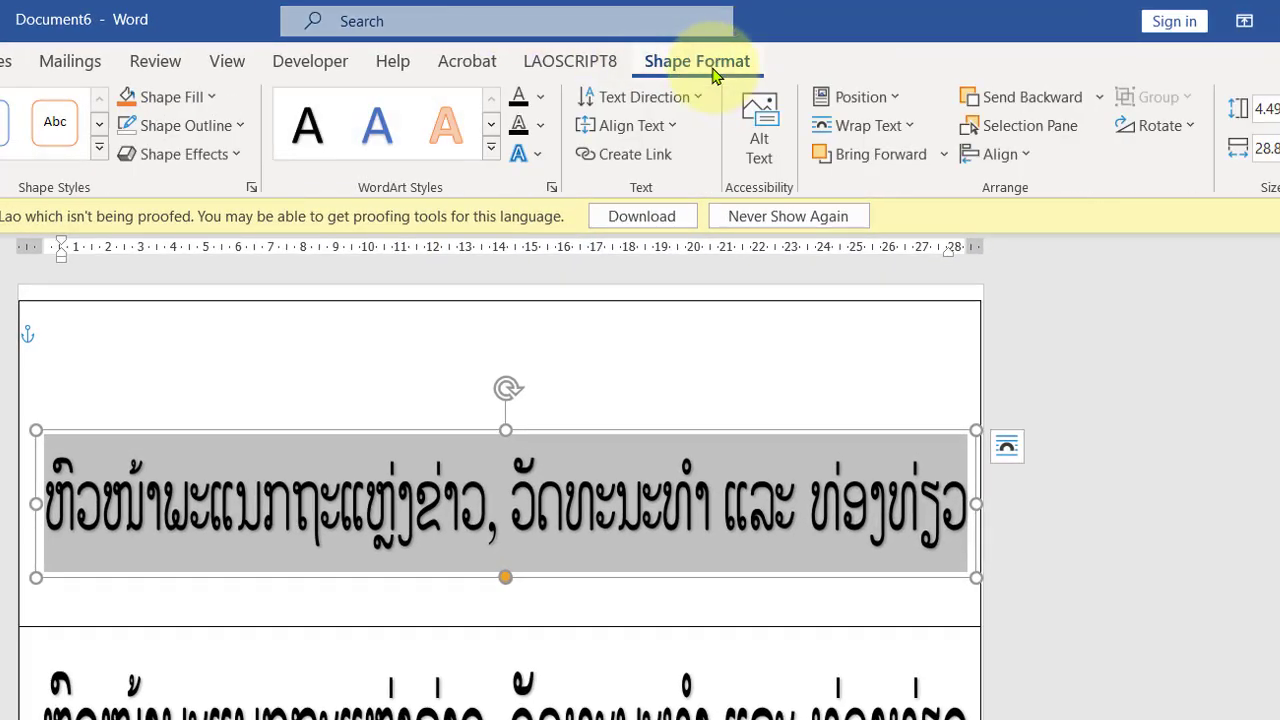
click(1176, 131)
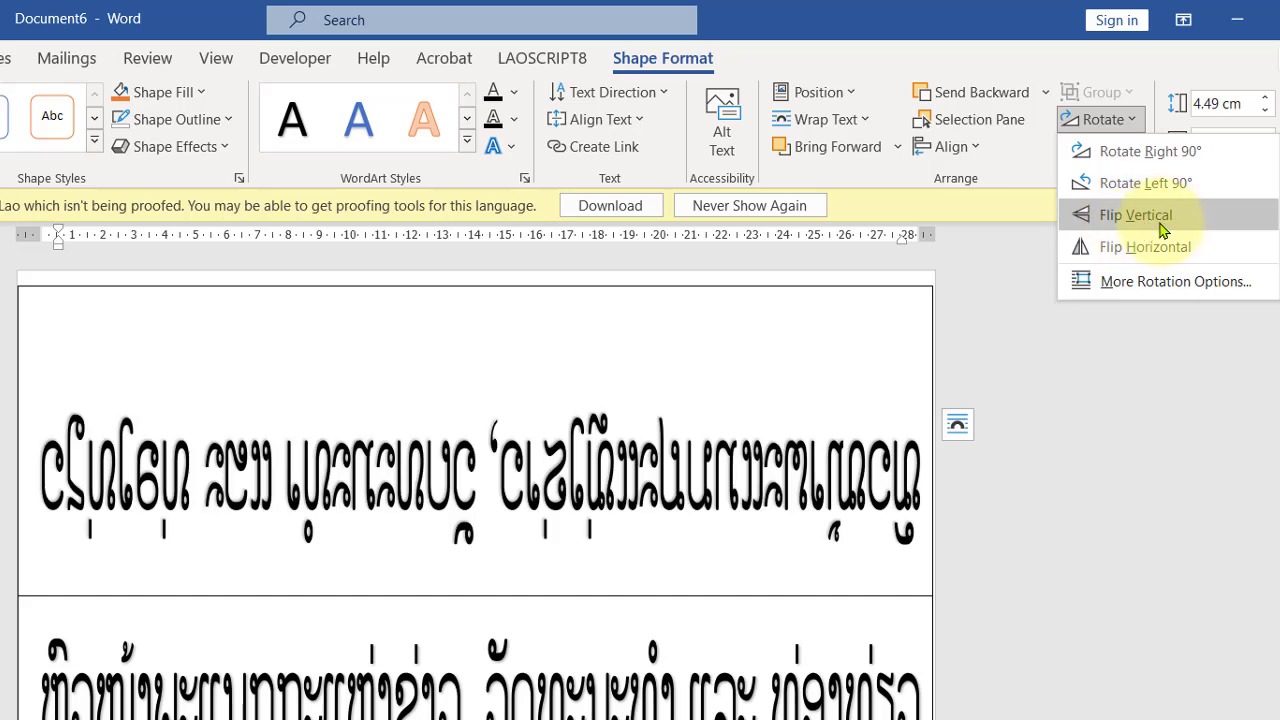
click(1161, 226)
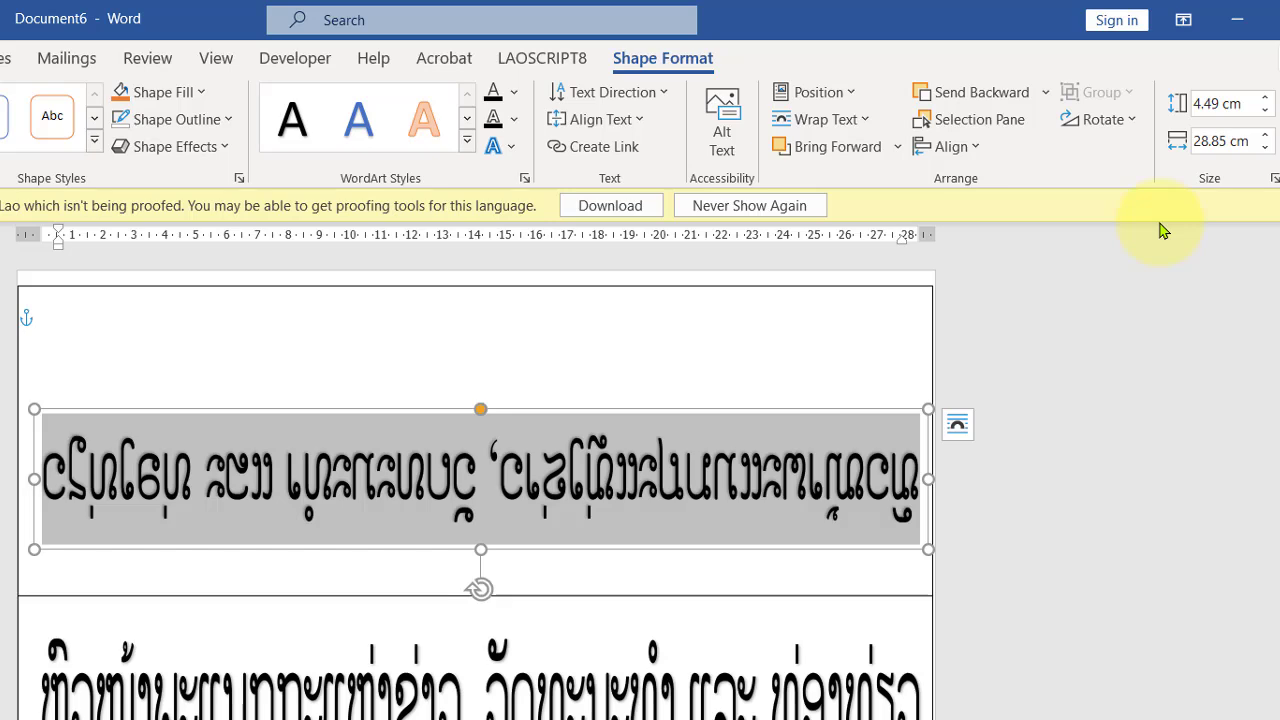
click(1054, 547)
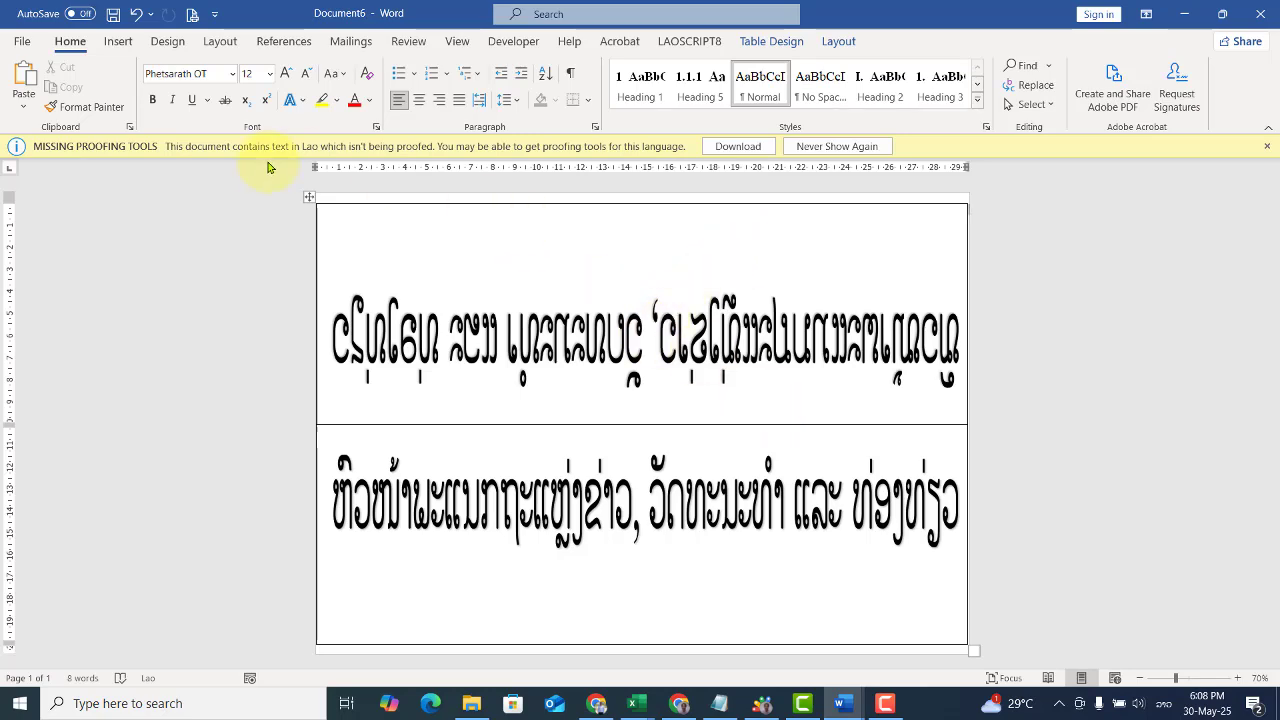
Step: Remove all borders from the label table
click(307, 197)
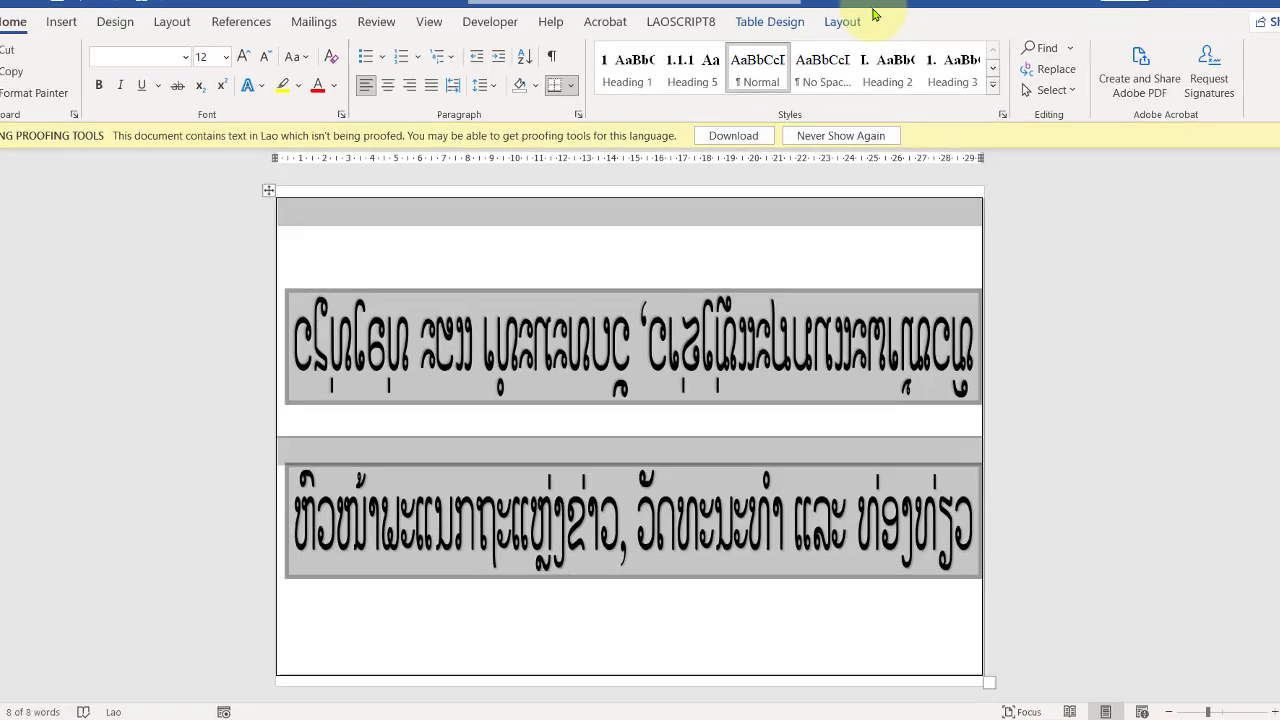
click(769, 21)
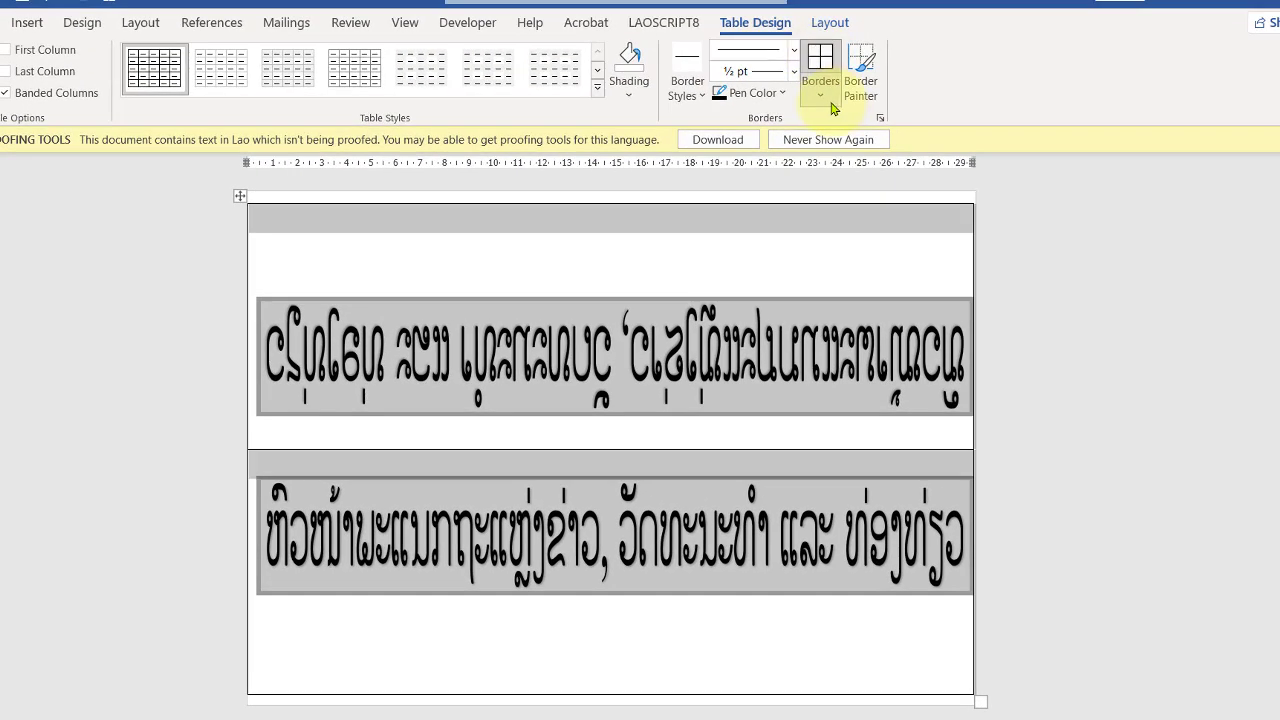
click(828, 104)
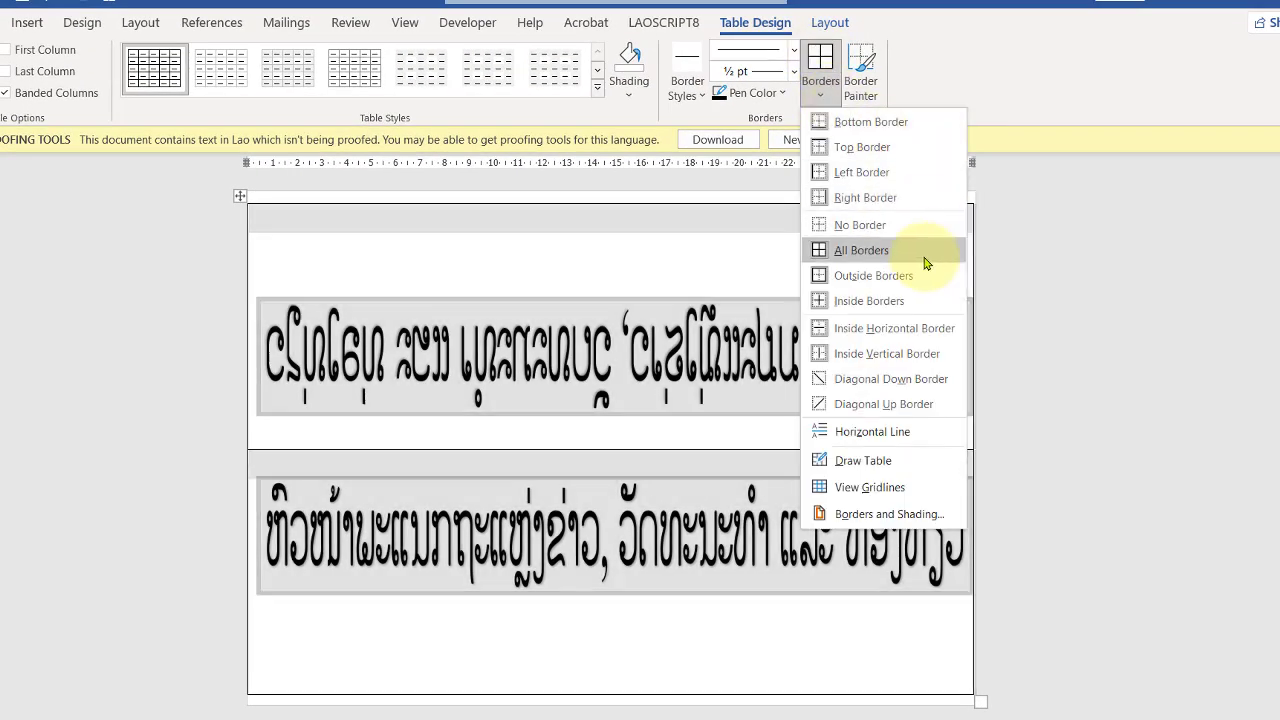
click(866, 226)
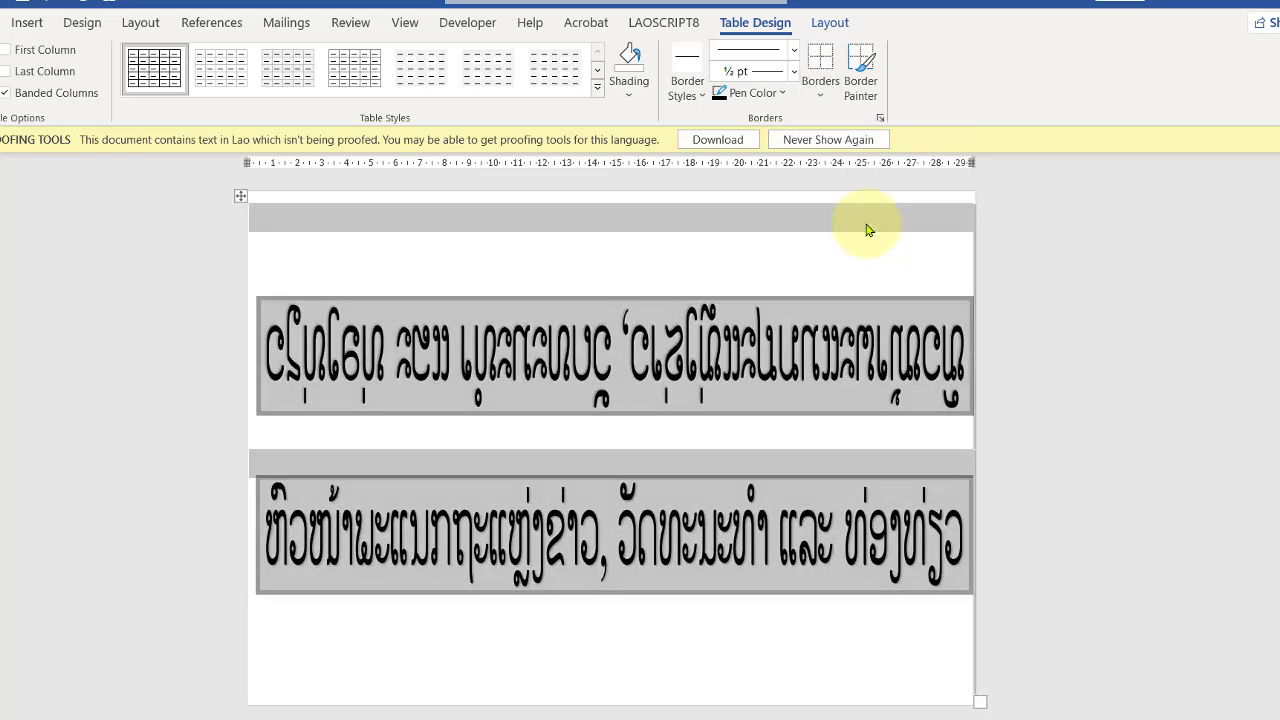
click(1135, 348)
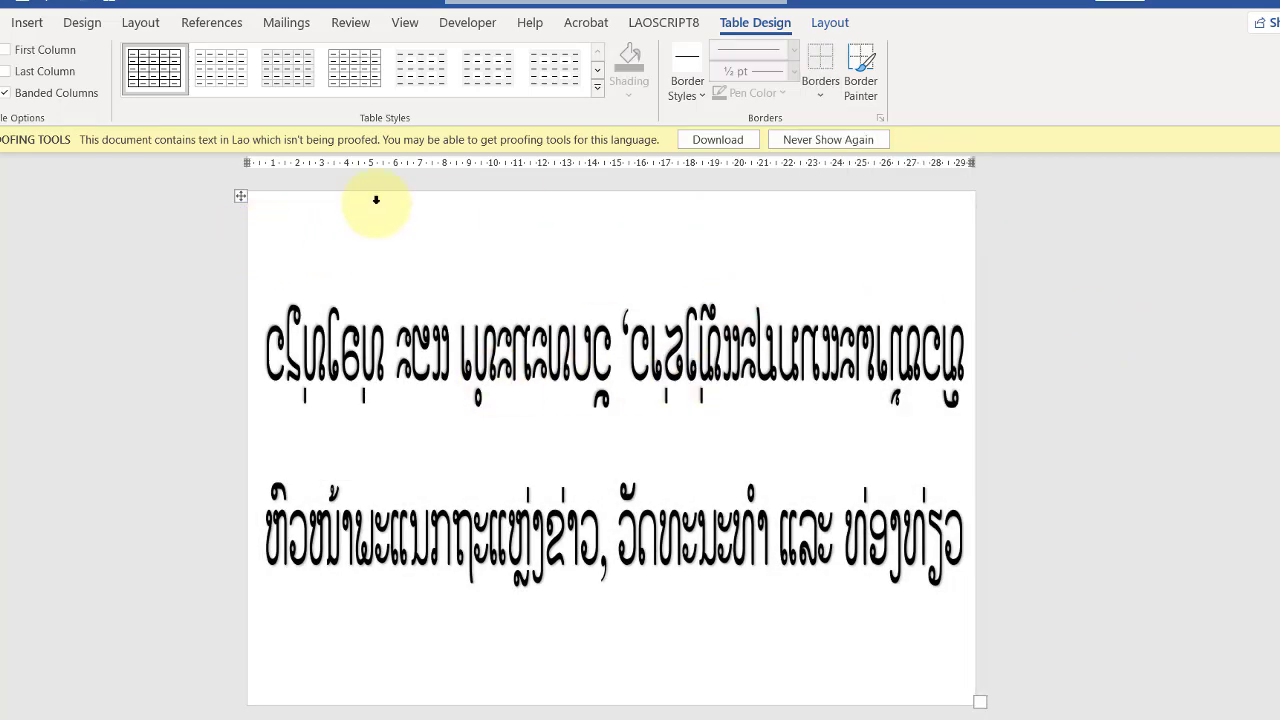
Step: Draw a horizontal border line between the two labels with Draw Table as the fold line
mouse_move(242, 445)
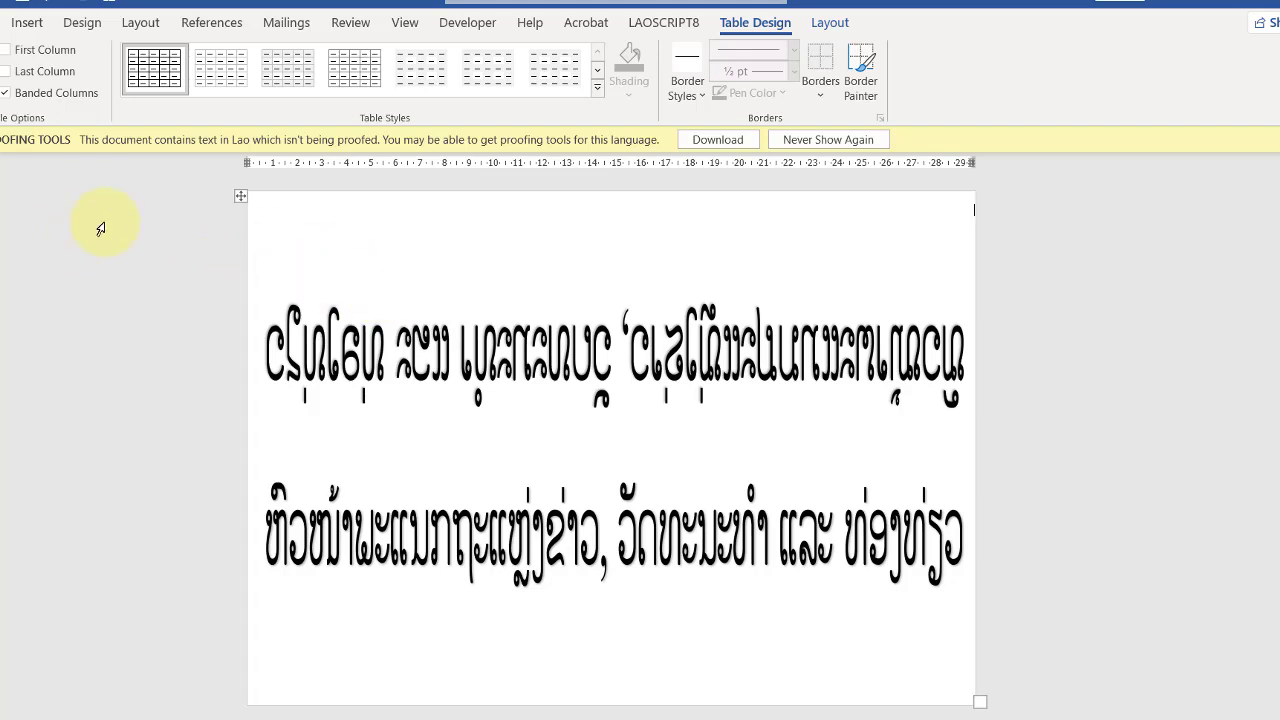
click(242, 198)
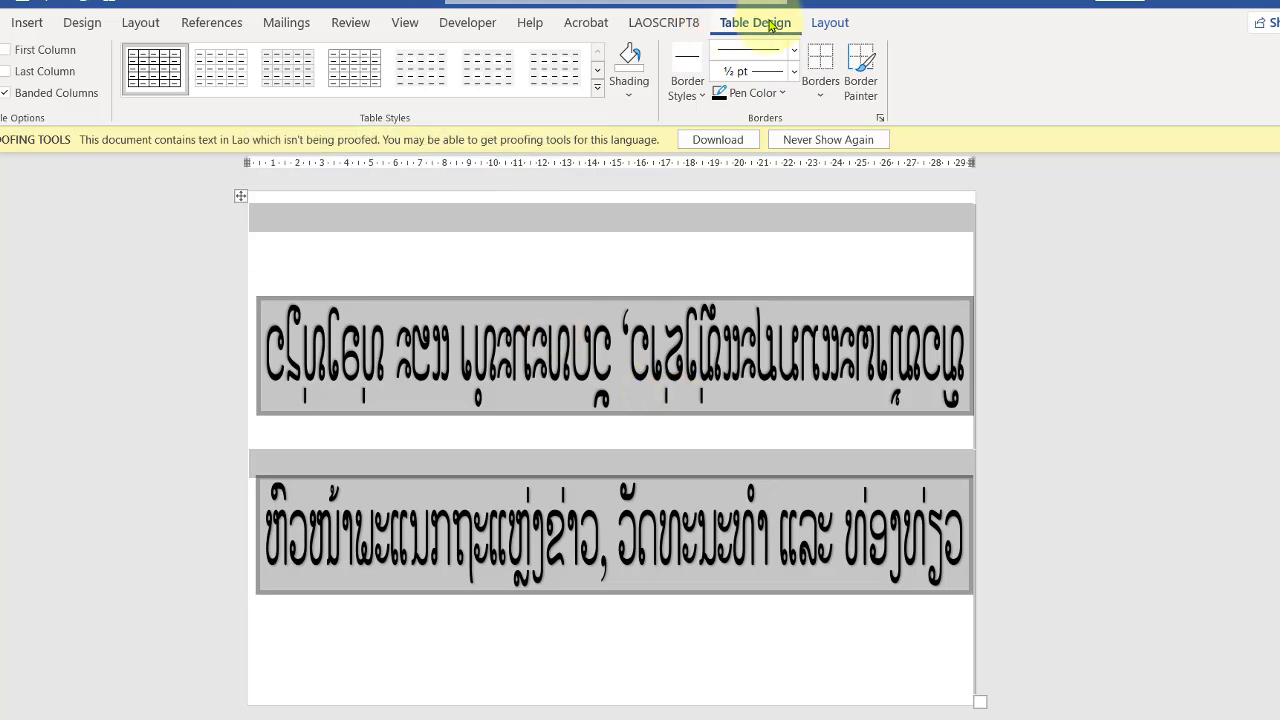
click(822, 97)
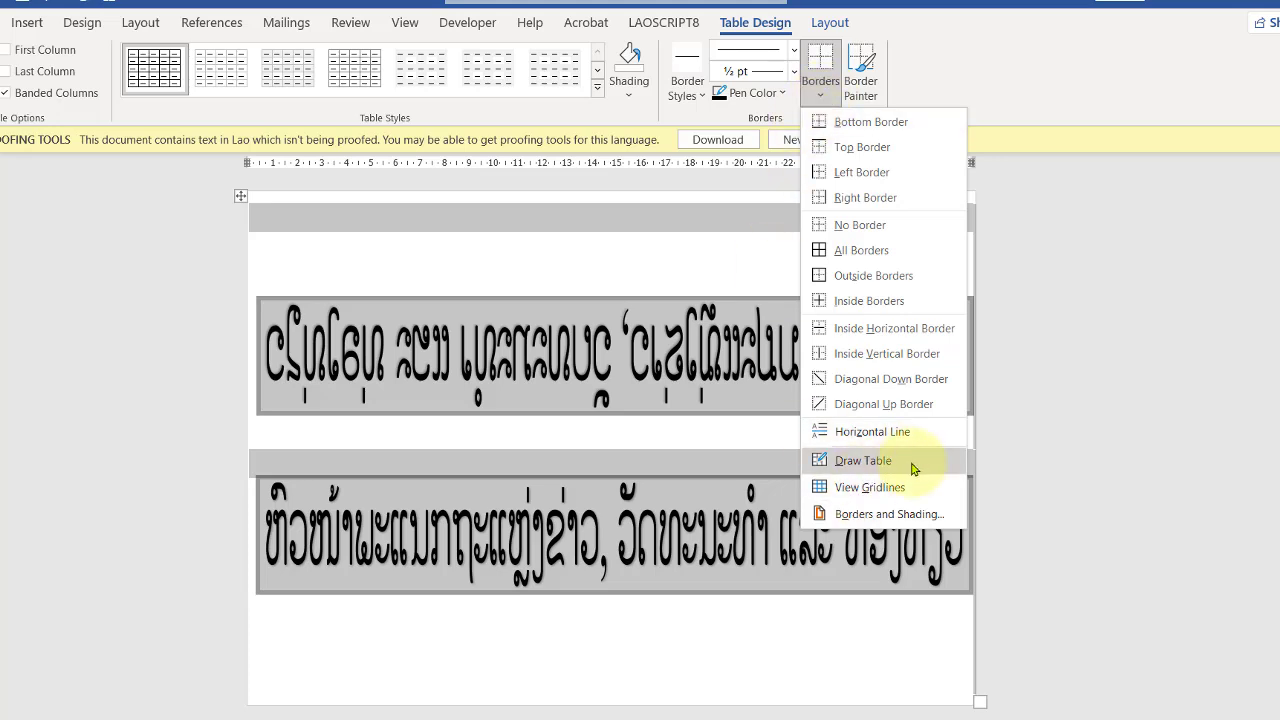
click(863, 460)
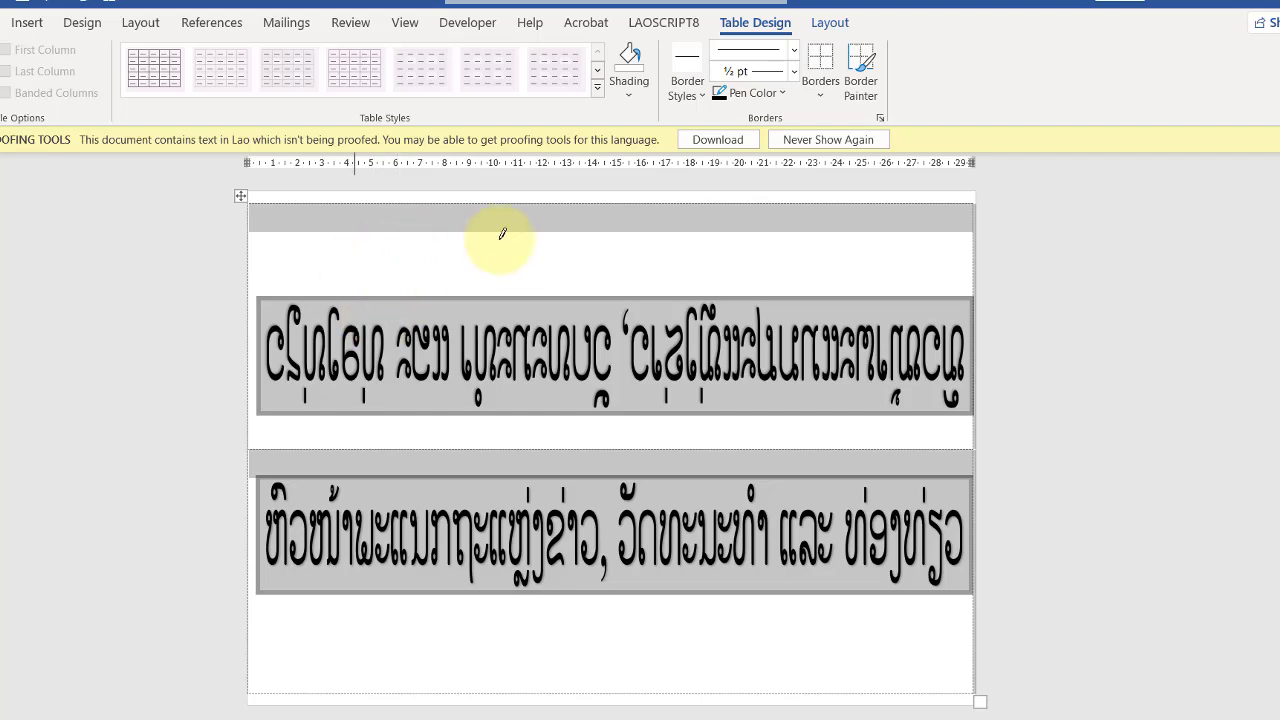
click(333, 448)
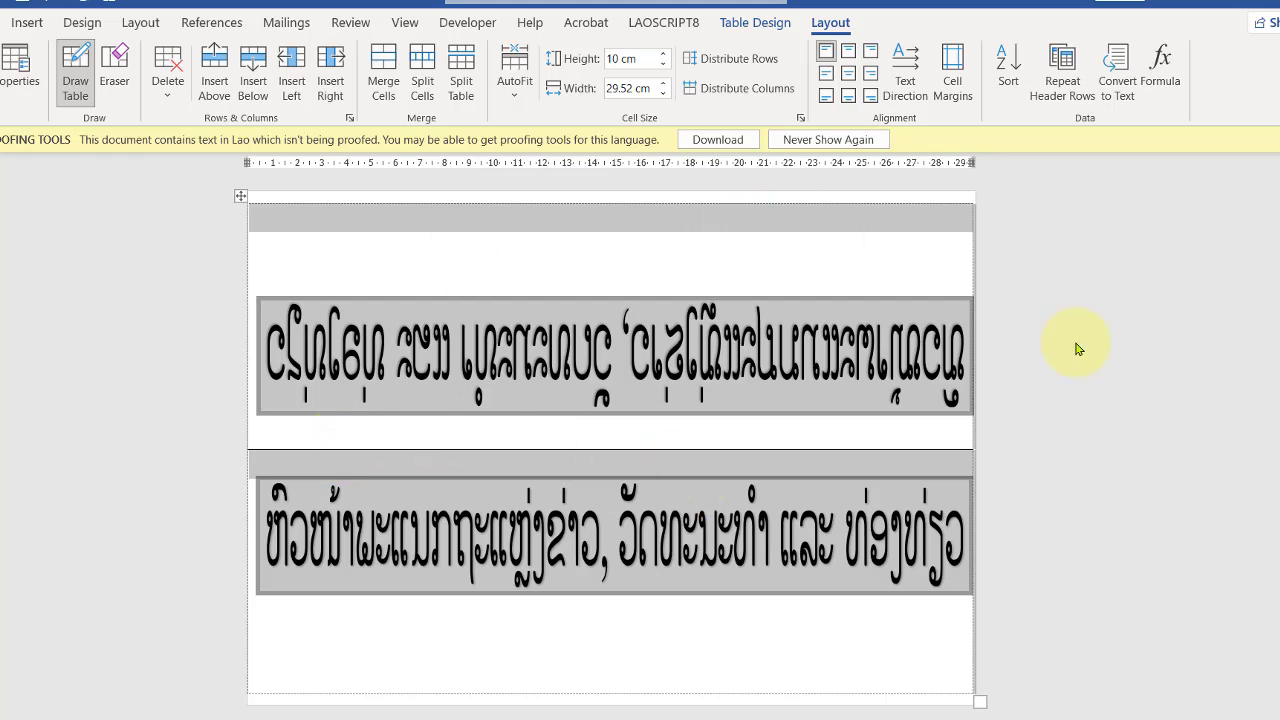
key(Escape)
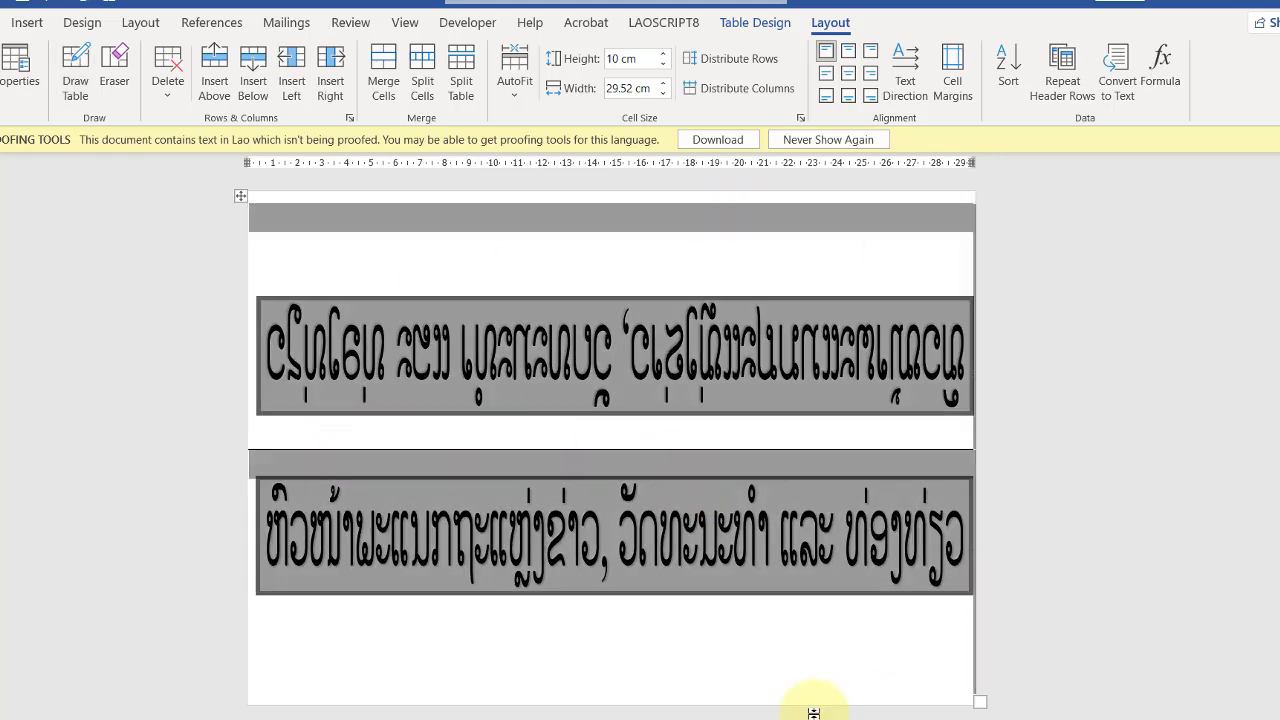
click(812, 713)
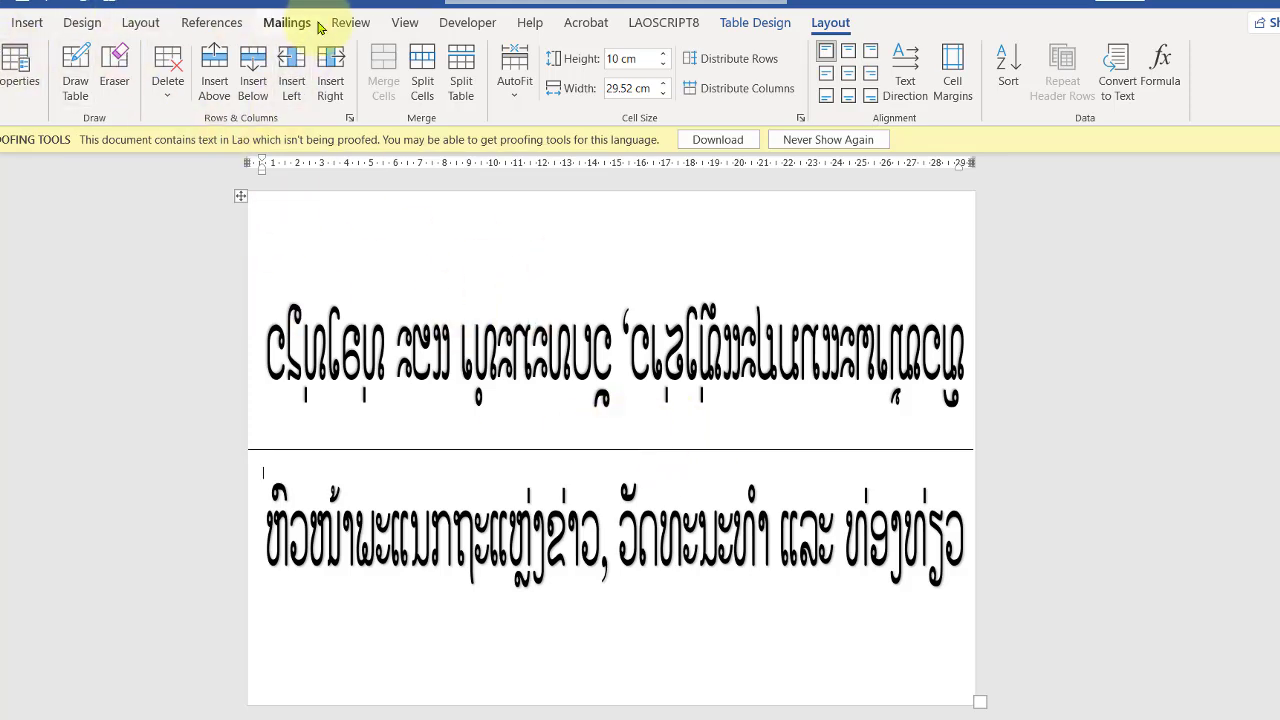
Step: Step forward through the previewed merge records to check each department's labels
click(285, 26)
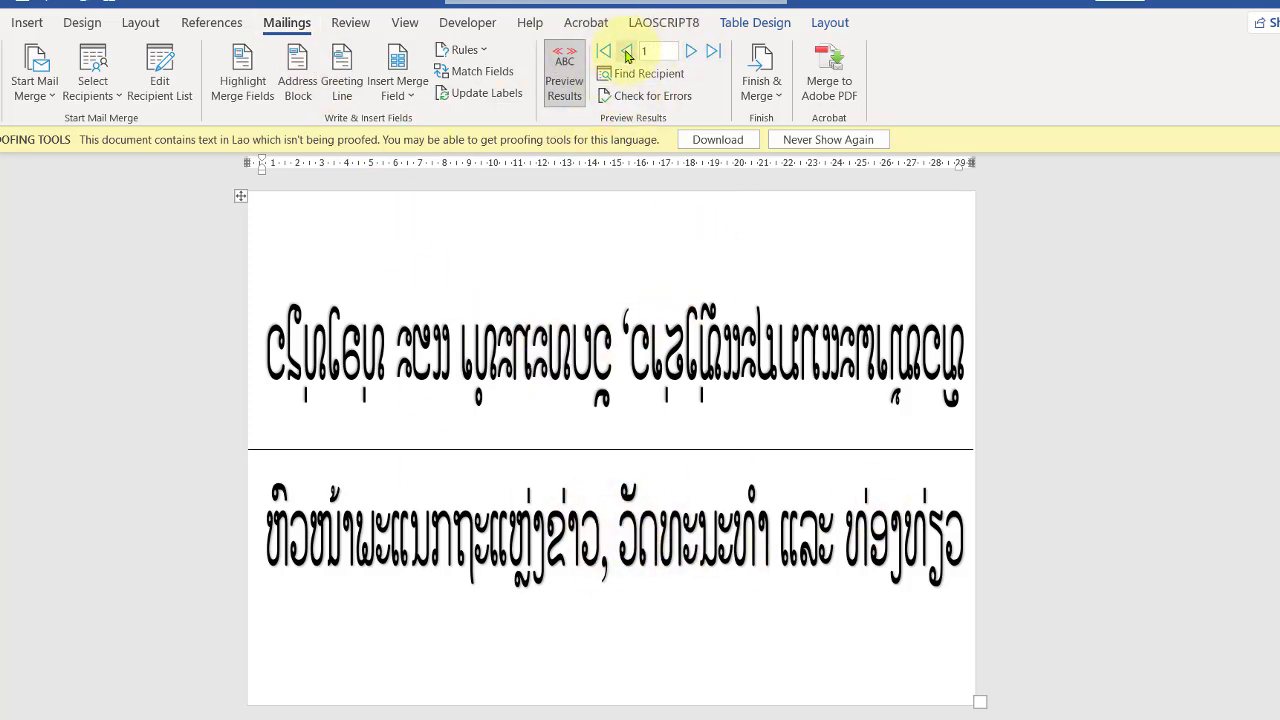
click(690, 52)
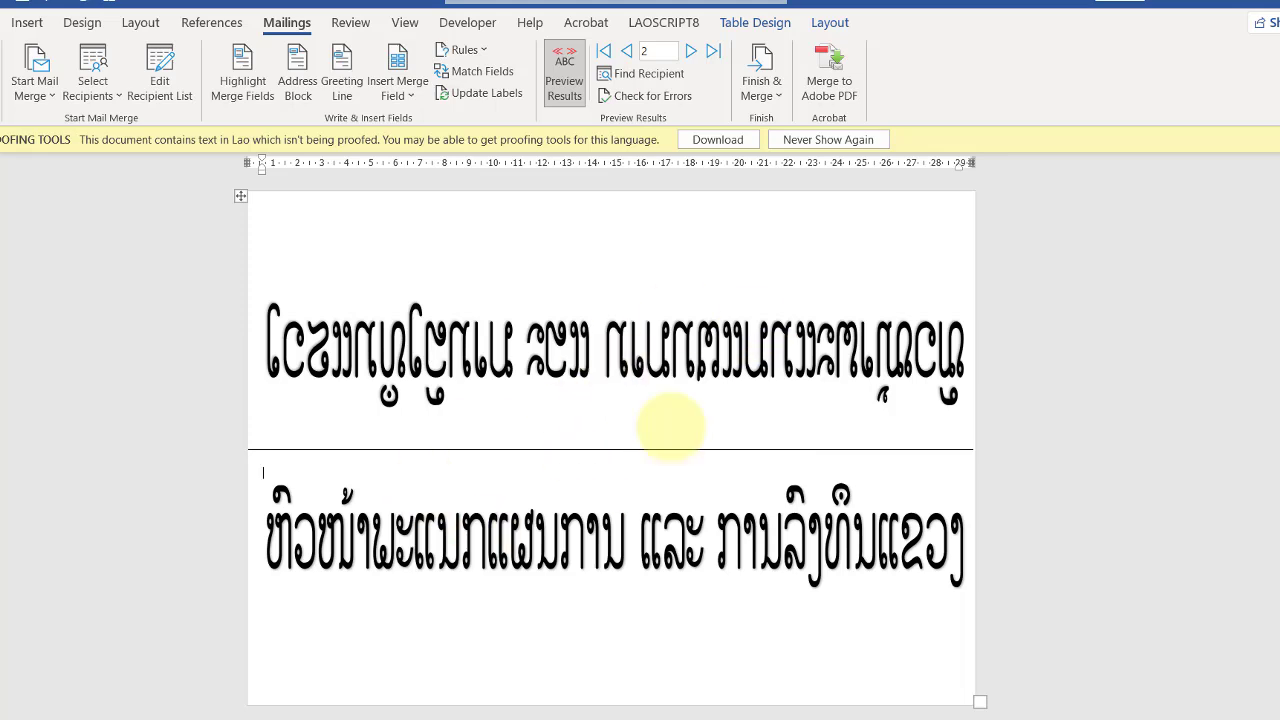
click(691, 54)
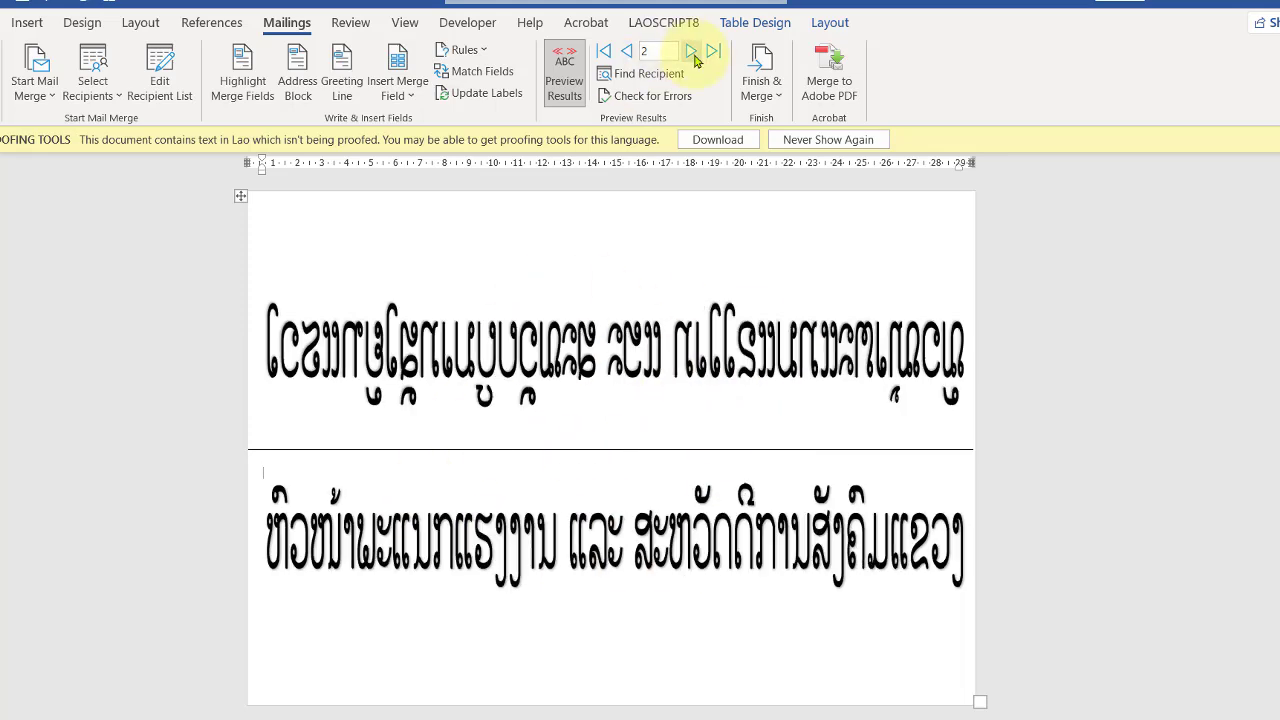
click(691, 53)
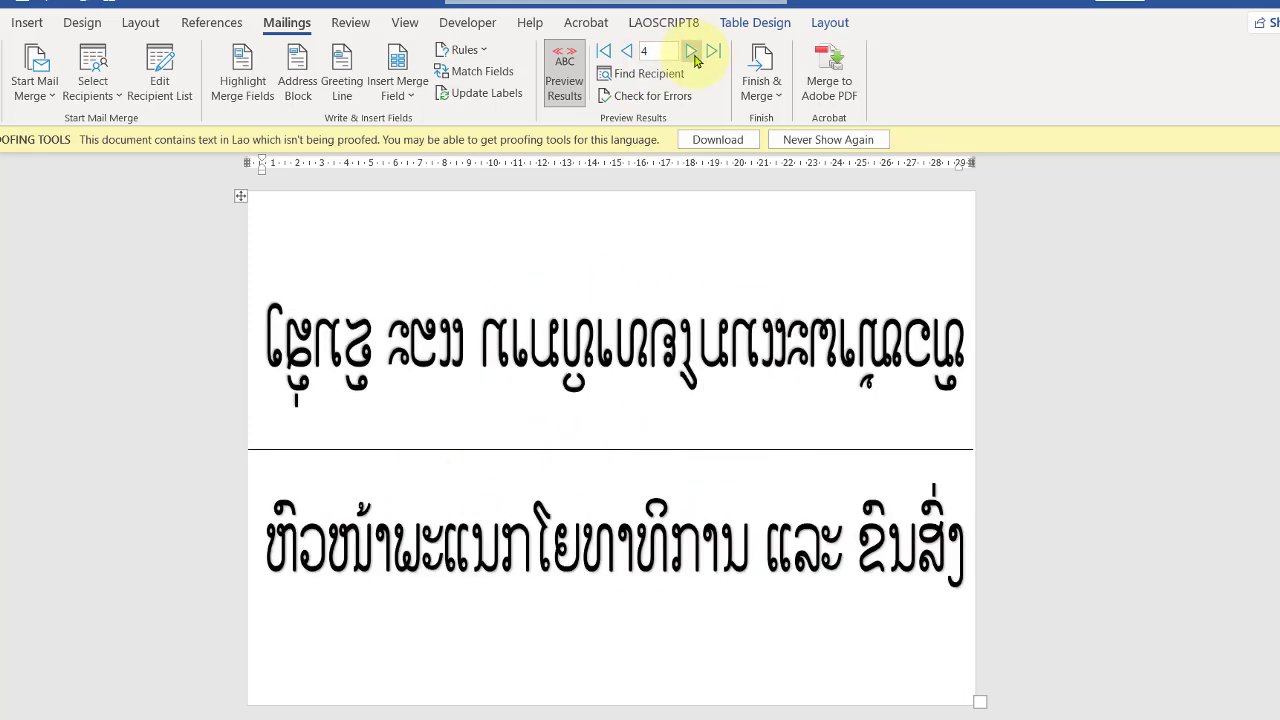
click(691, 53)
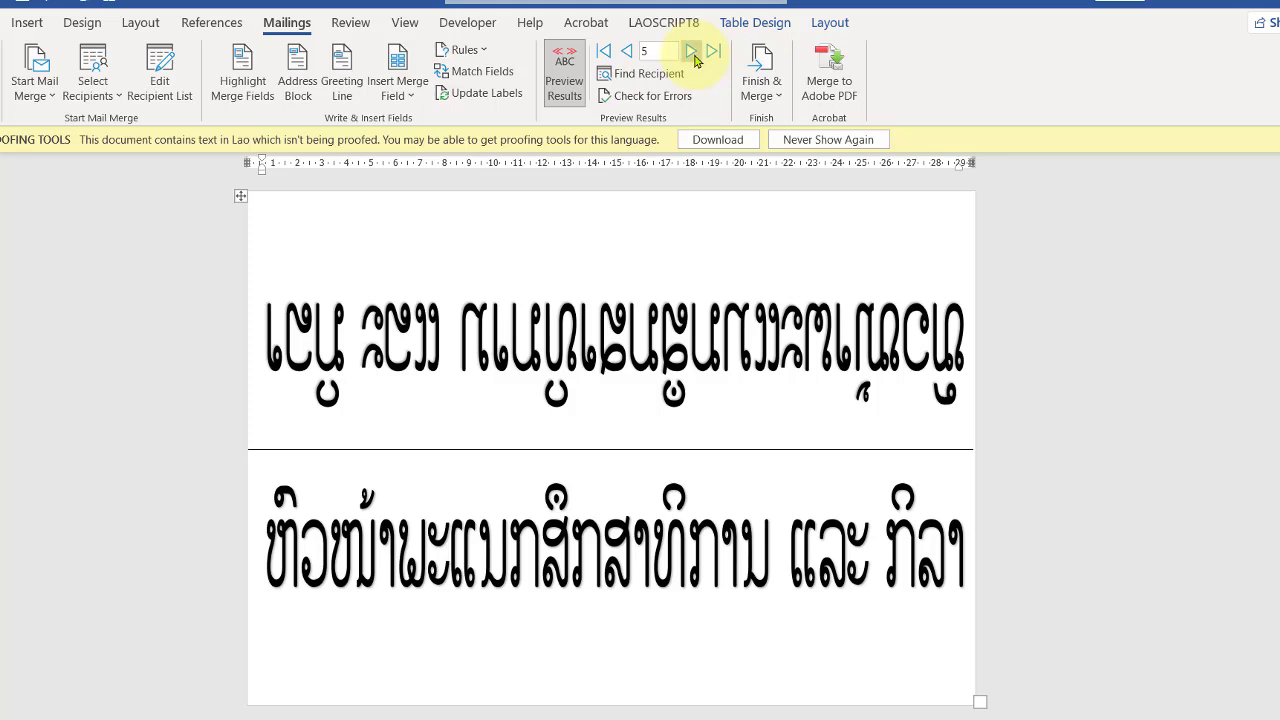
click(691, 53)
click(691, 53)
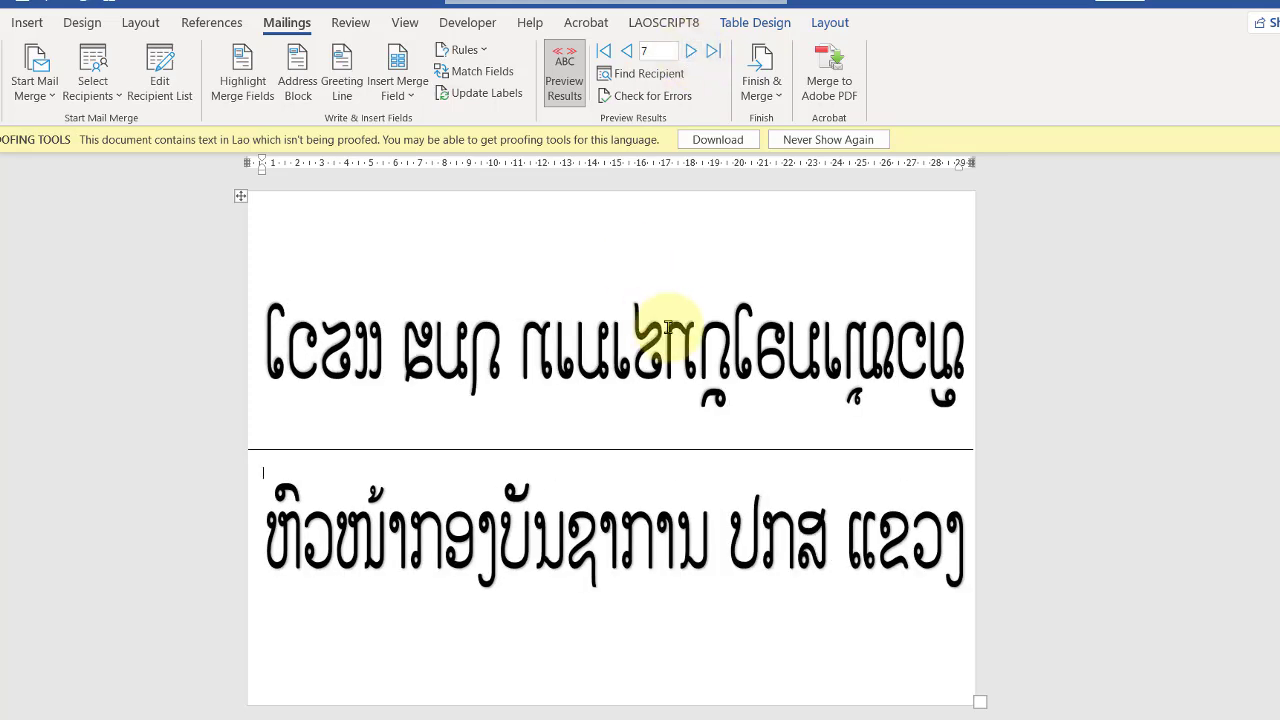
Step: Step back through the merge preview to the first record
click(626, 51)
click(626, 51)
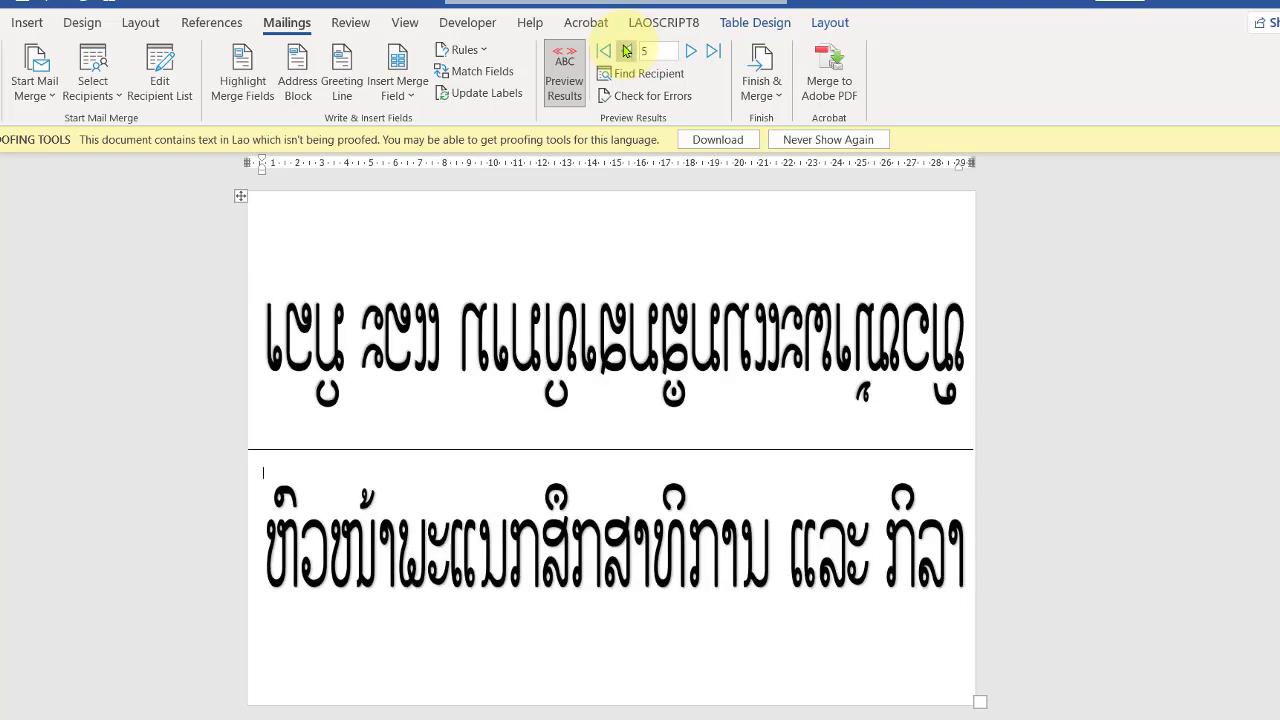
click(626, 51)
click(626, 51)
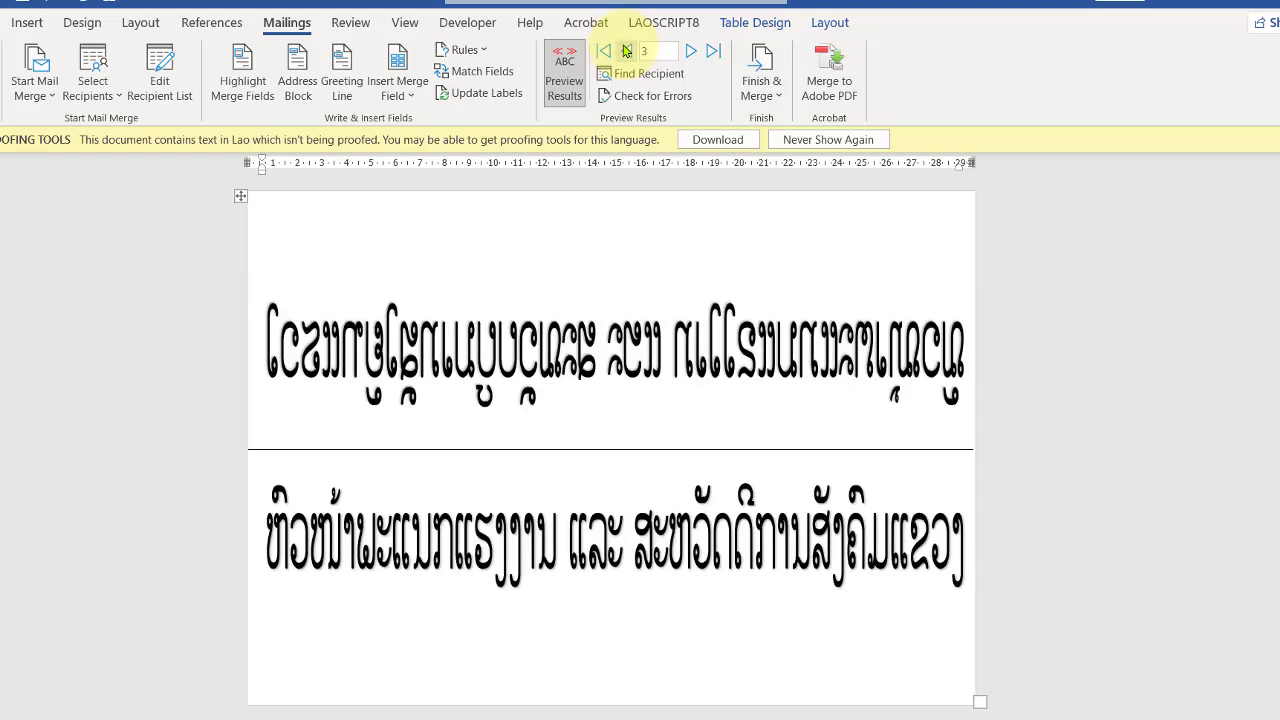
click(626, 51)
click(626, 51)
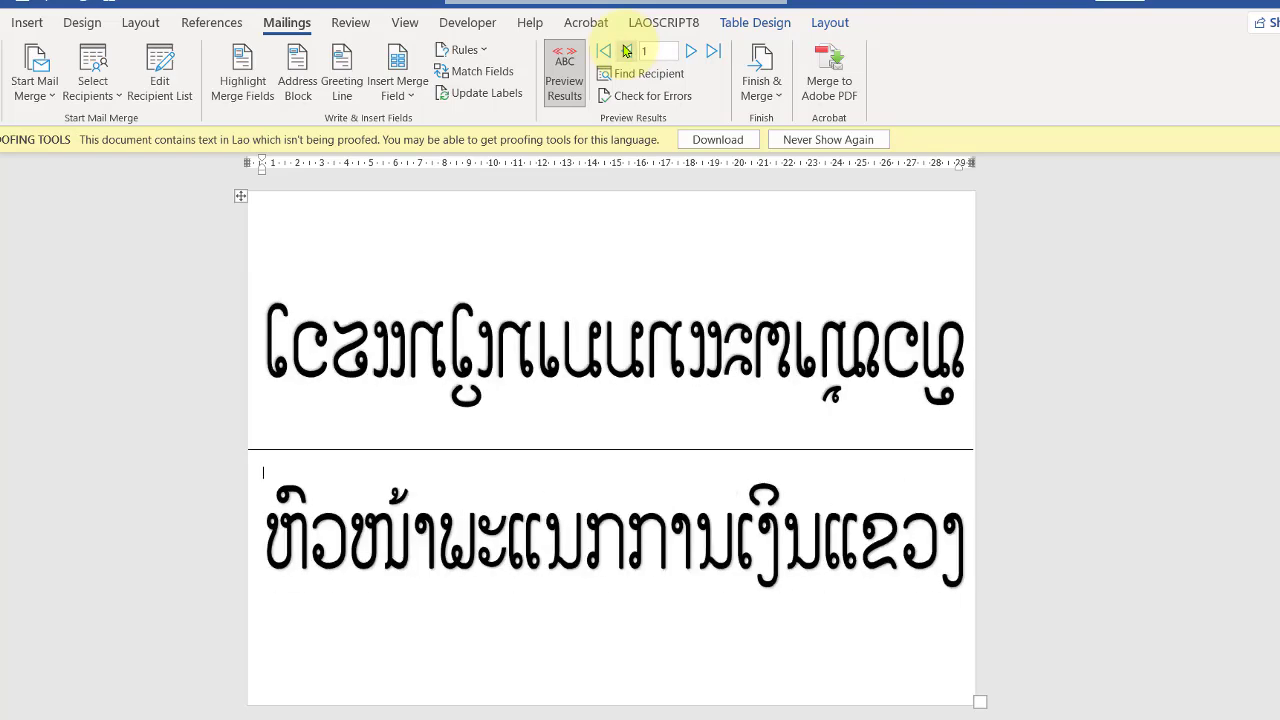
click(691, 53)
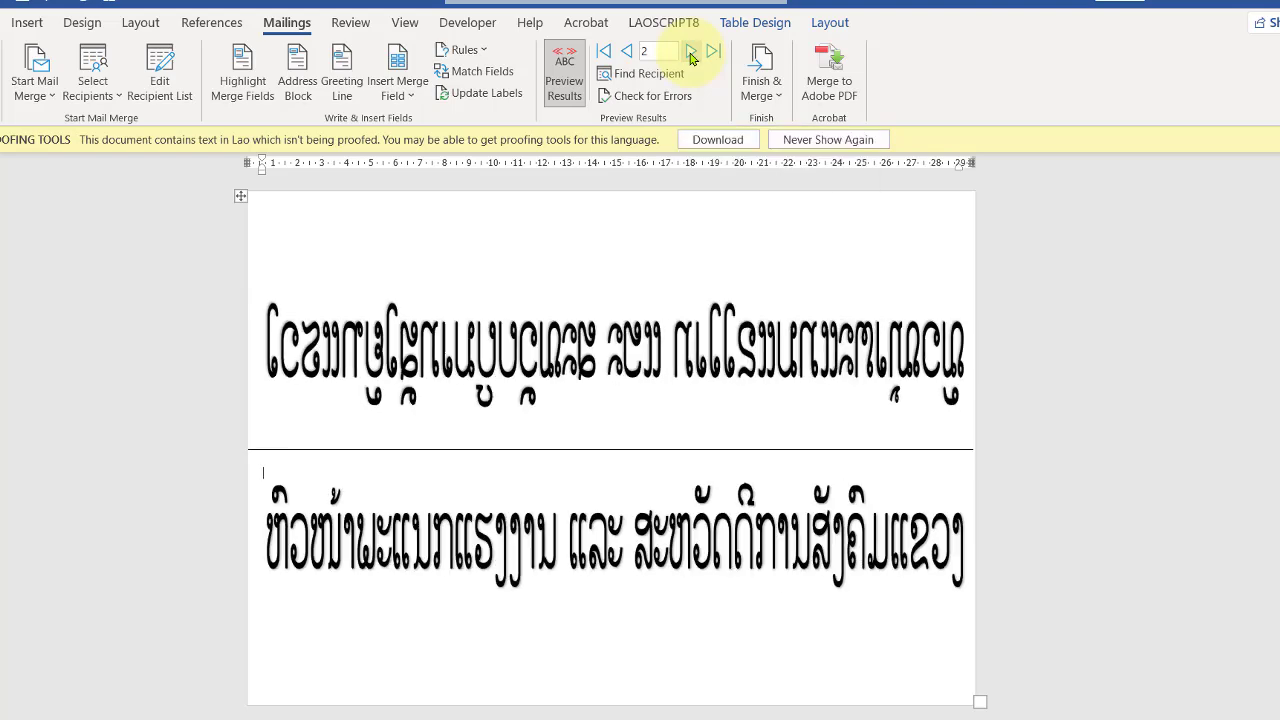
click(626, 51)
click(626, 51)
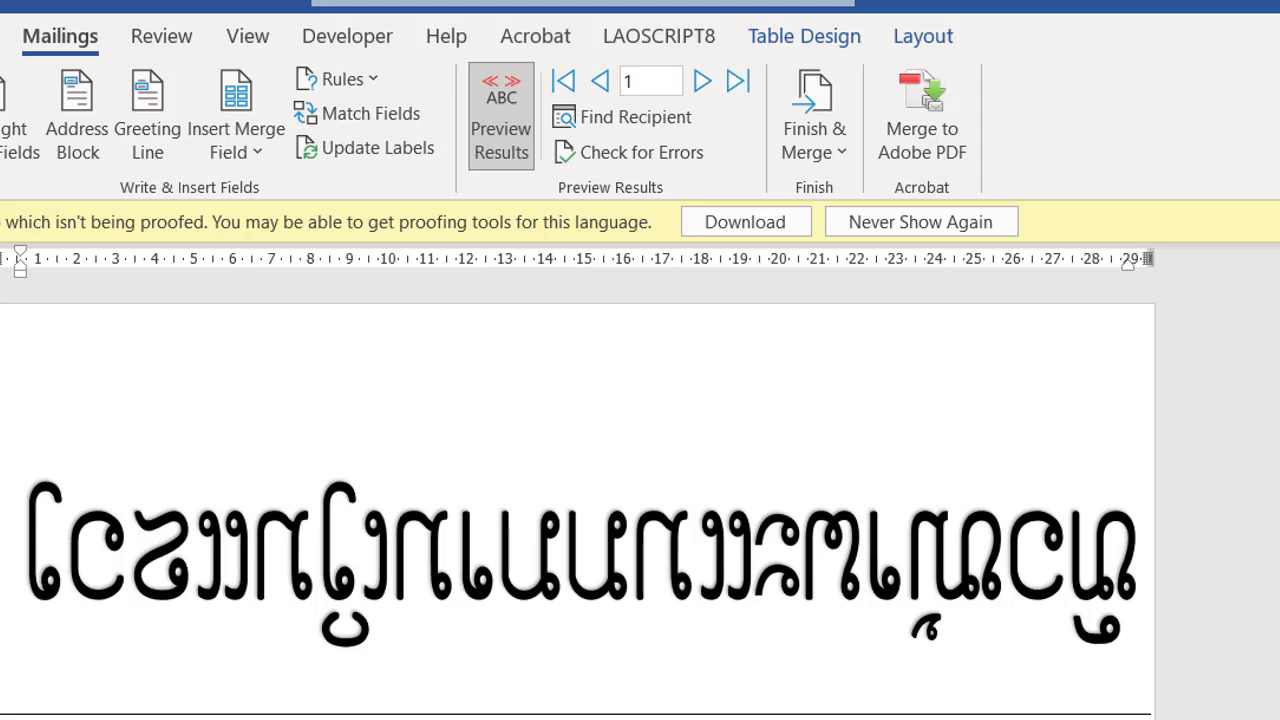
Step: Merge to the printer, printing only the current record, and confirm the print
click(840, 158)
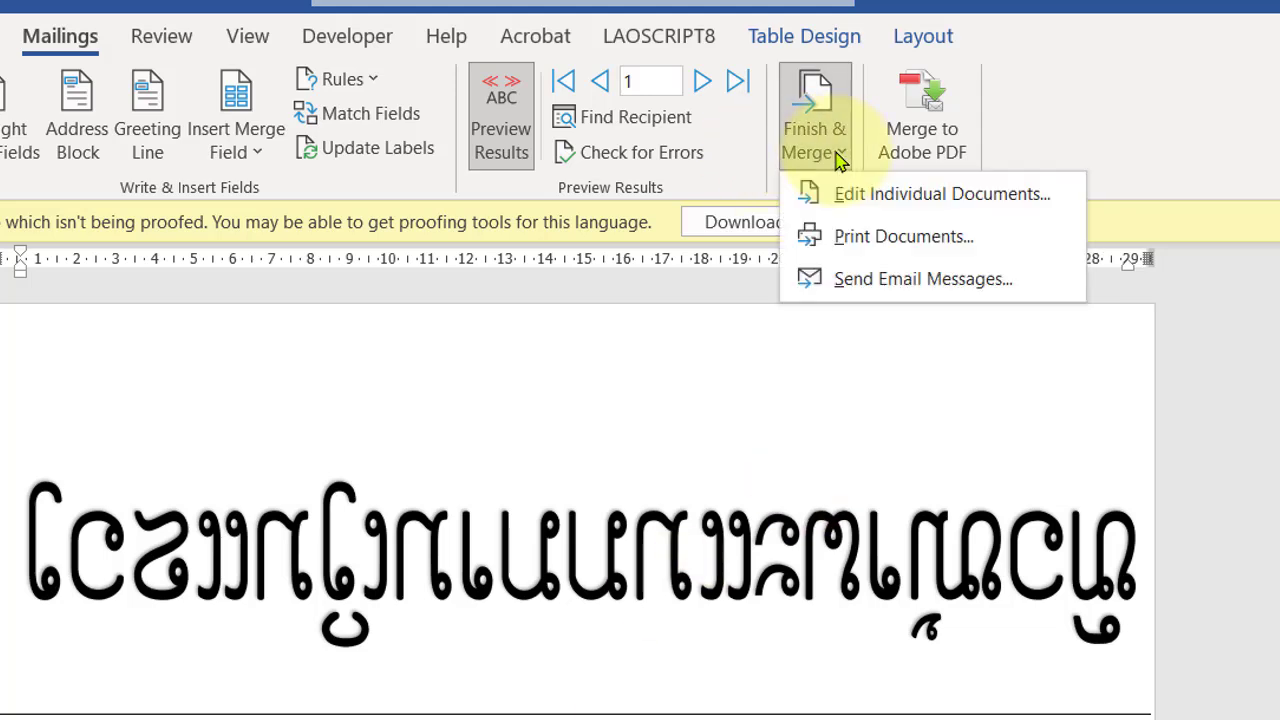
click(905, 237)
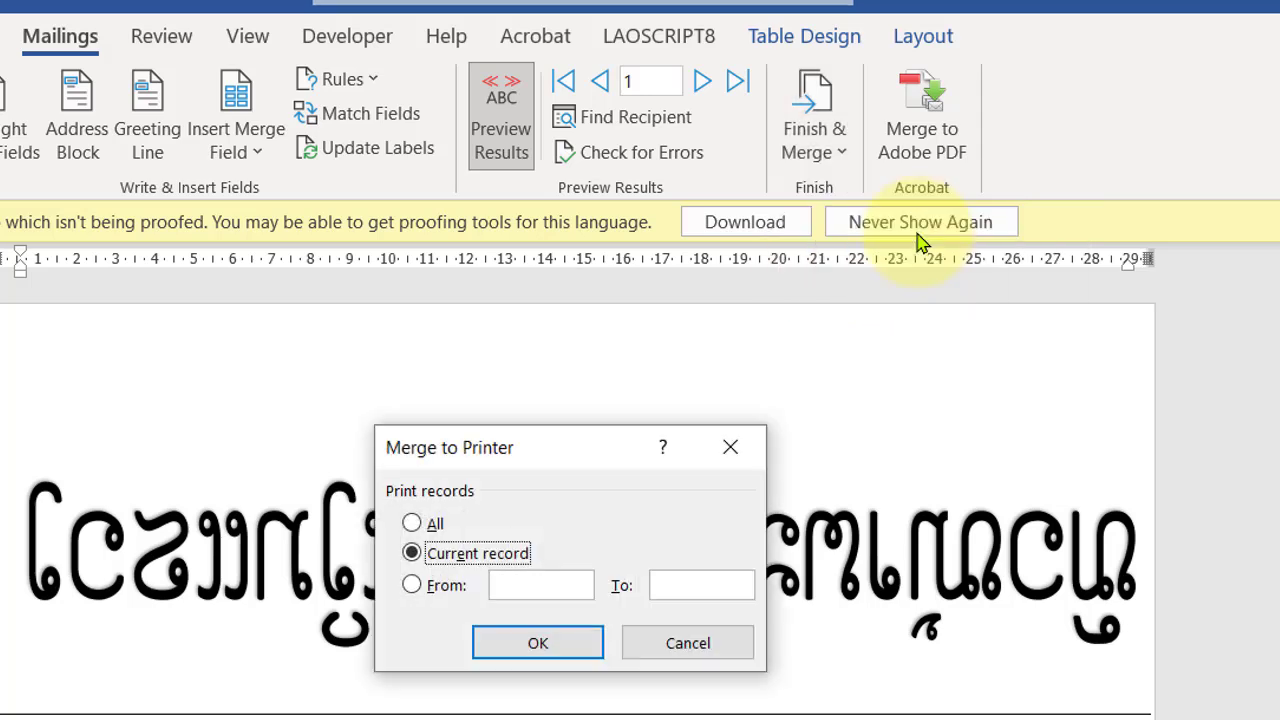
click(414, 528)
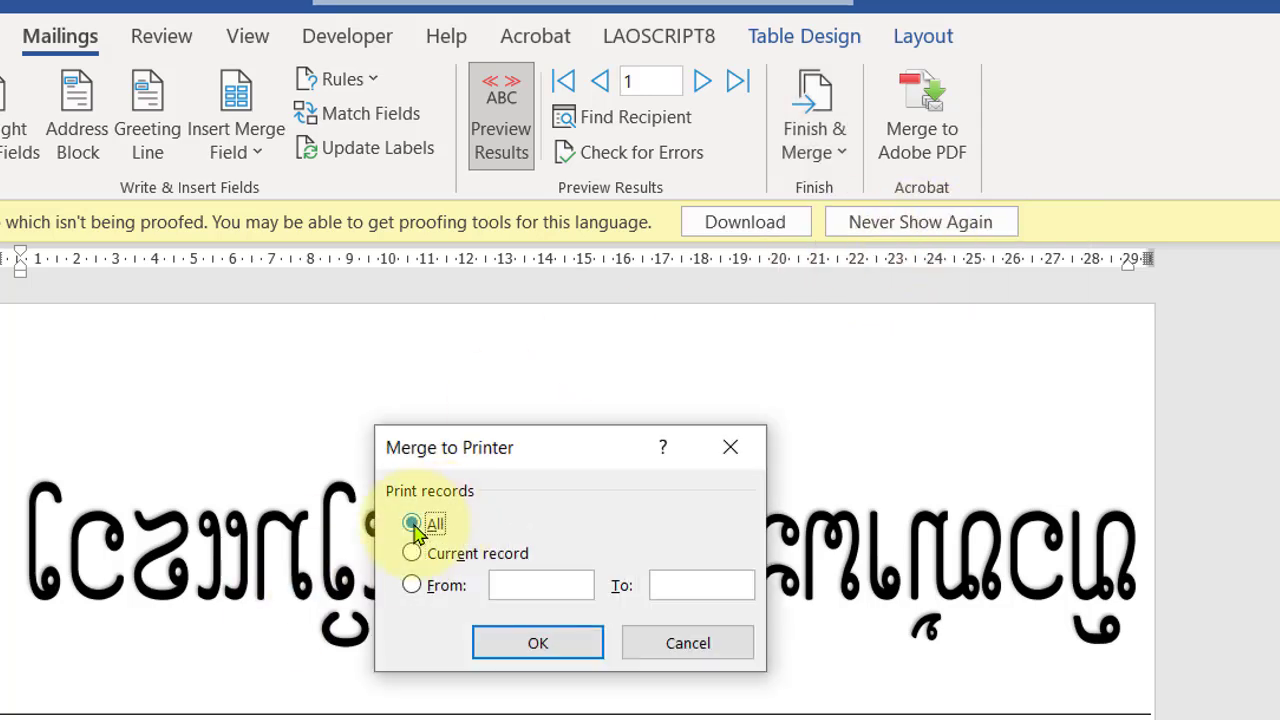
click(413, 555)
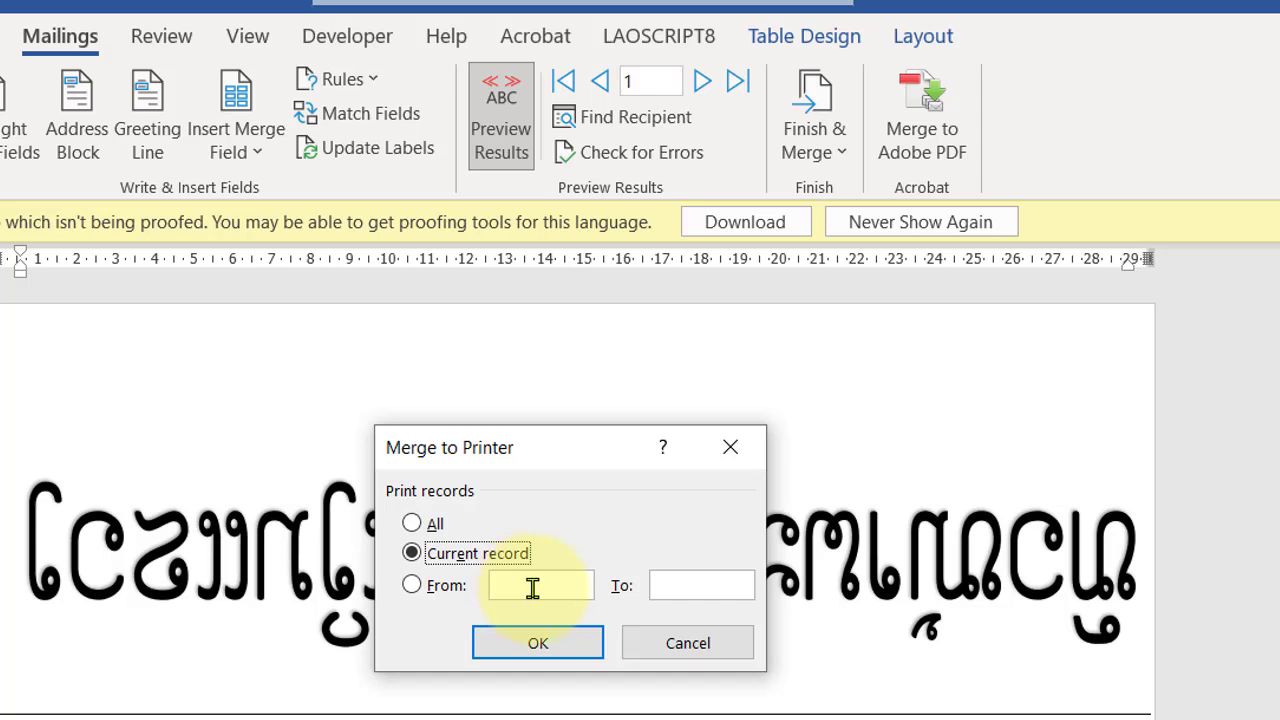
click(412, 553)
click(514, 580)
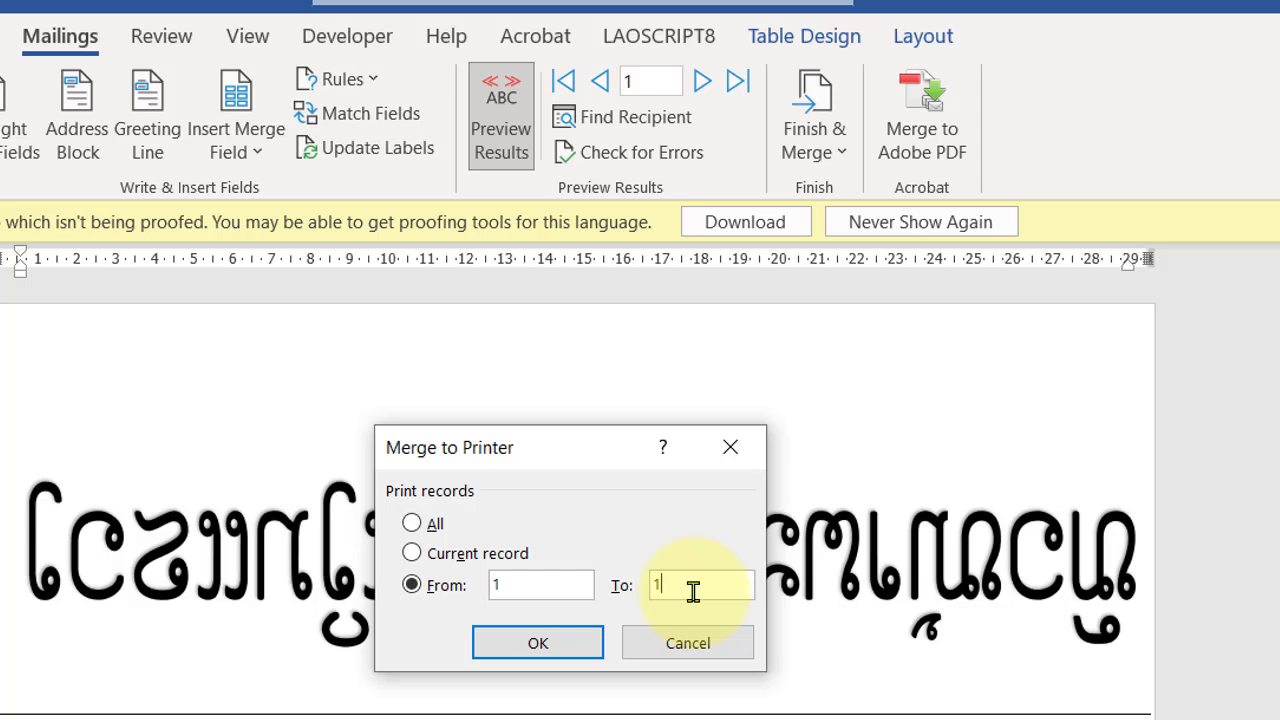
click(413, 554)
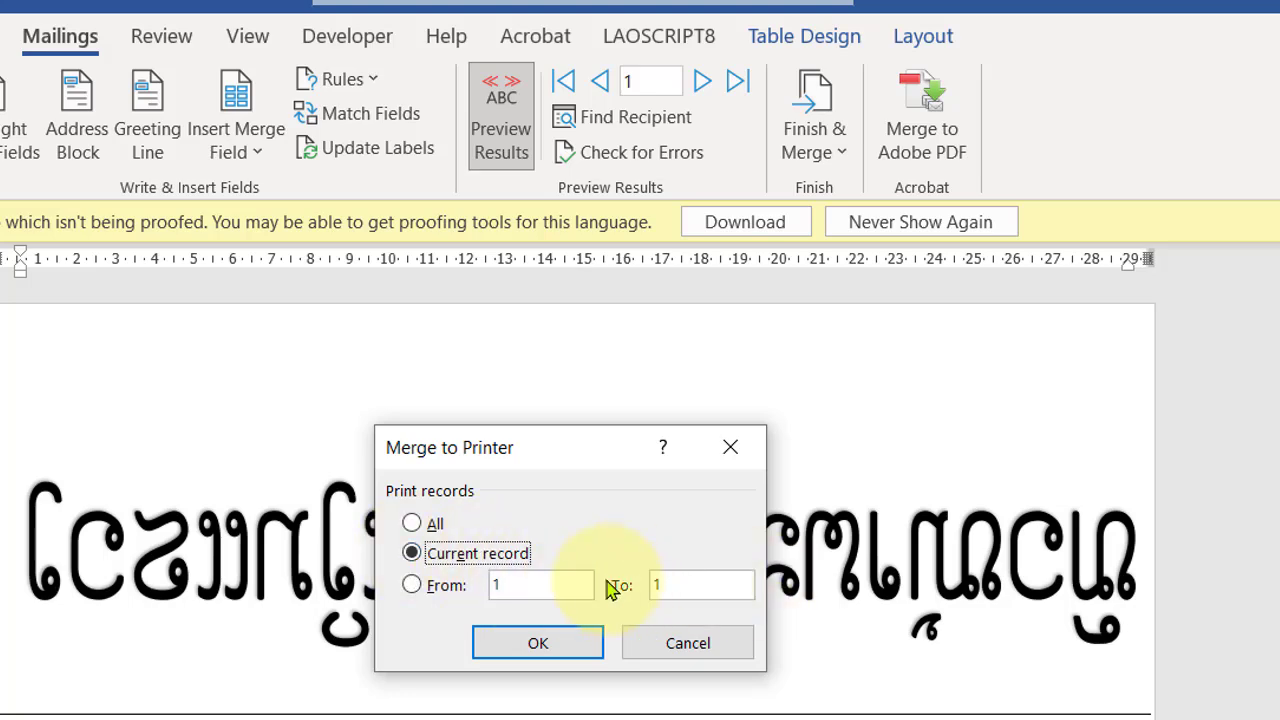
click(541, 646)
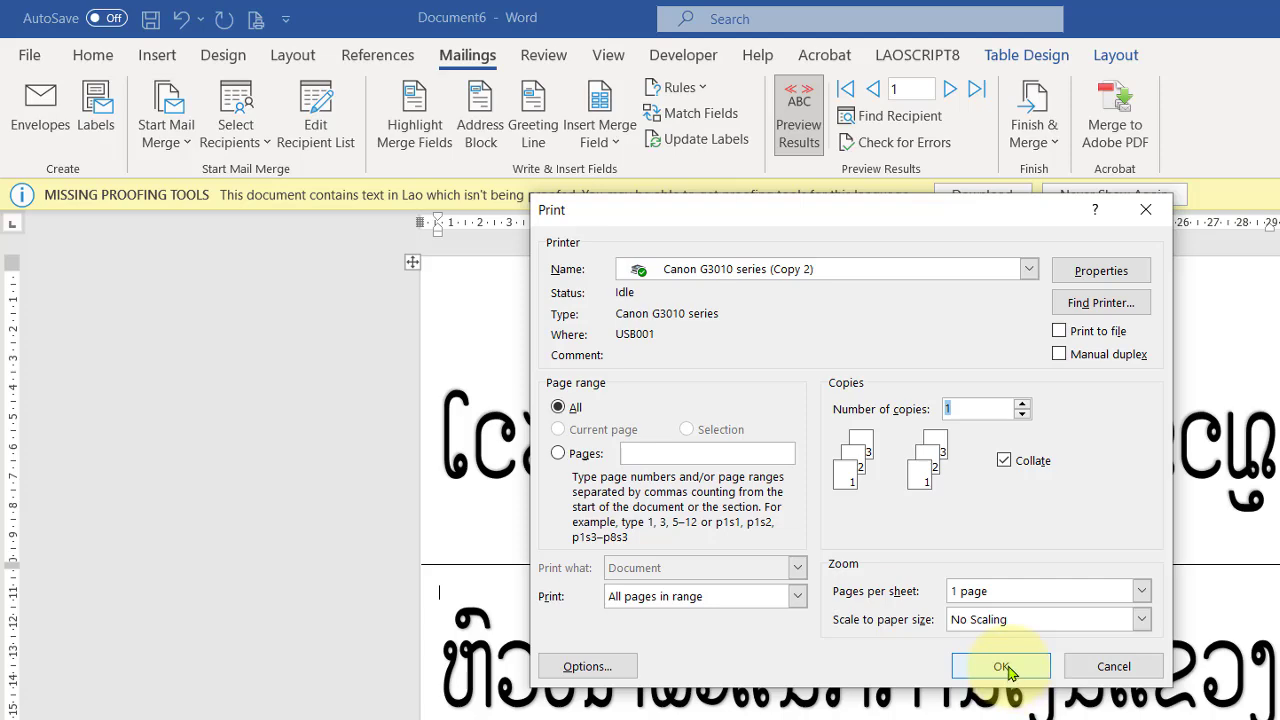
click(1003, 666)
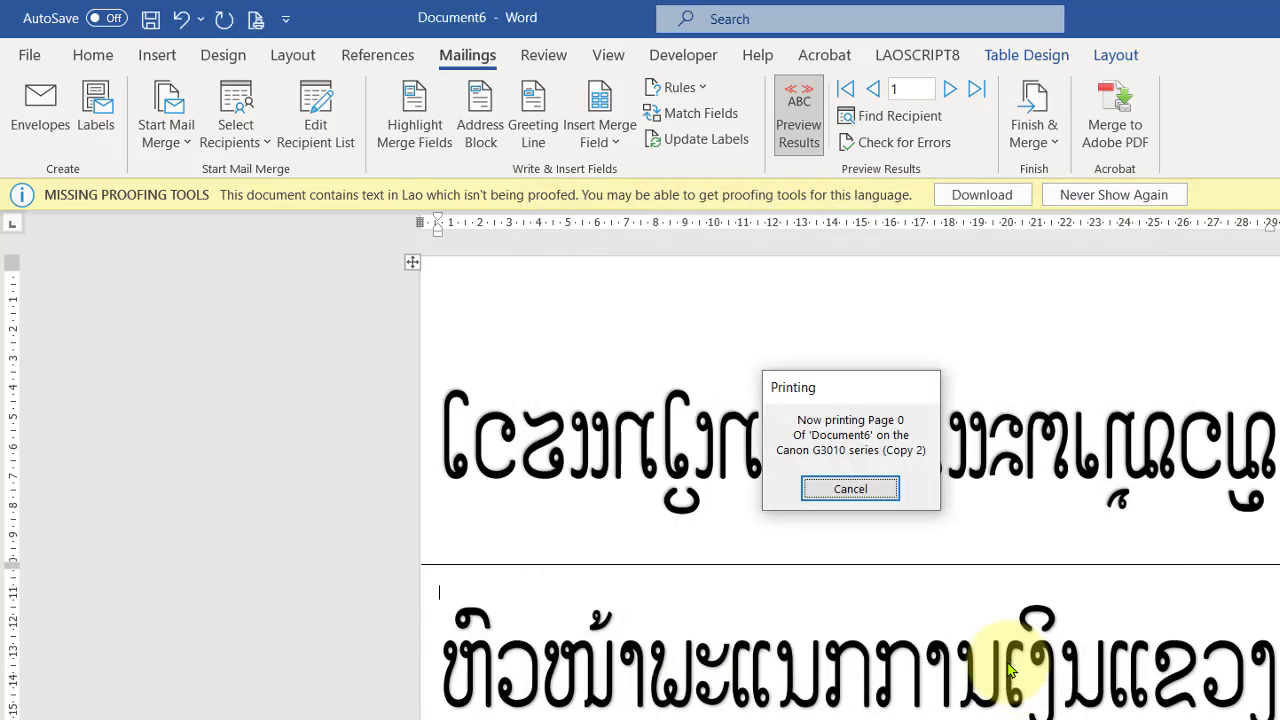